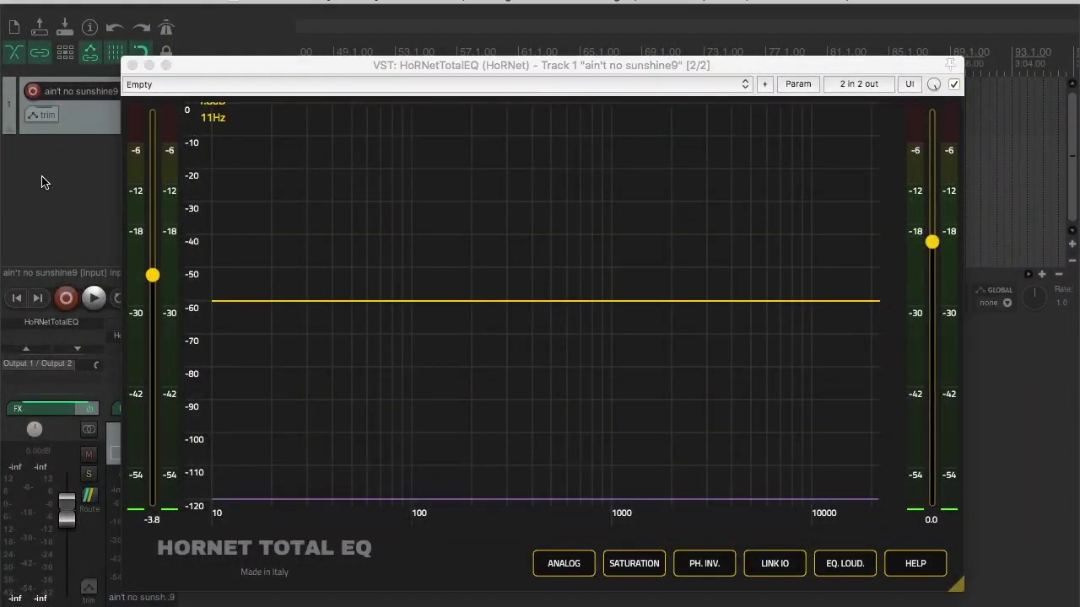
Step: Reset the input gain to 0.0 dB, push it to maximum to test, then return it to 0.0 dB
click(321, 68)
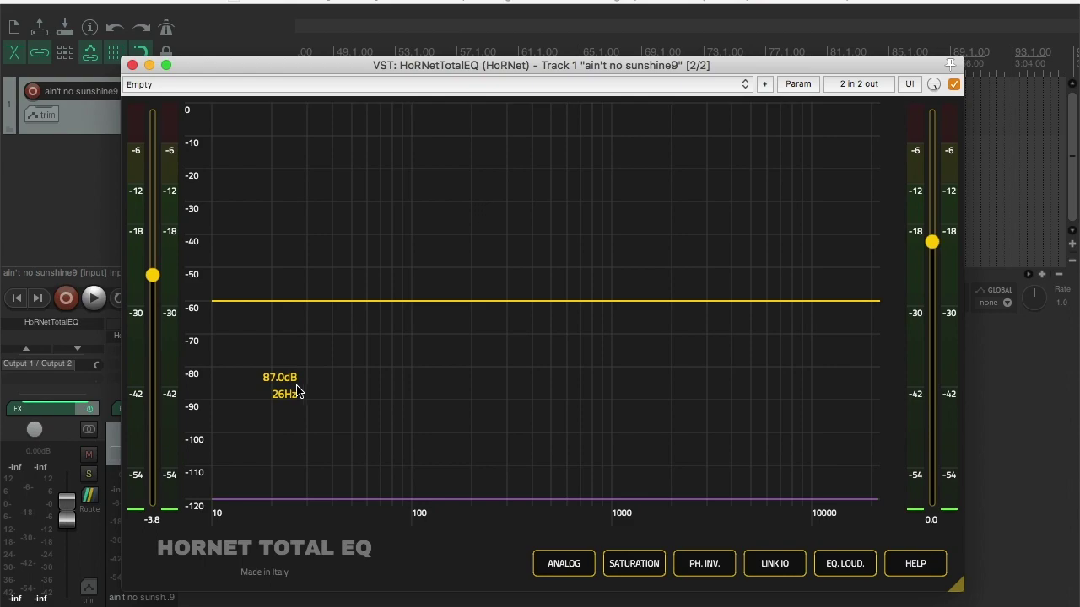
double_click(152, 276)
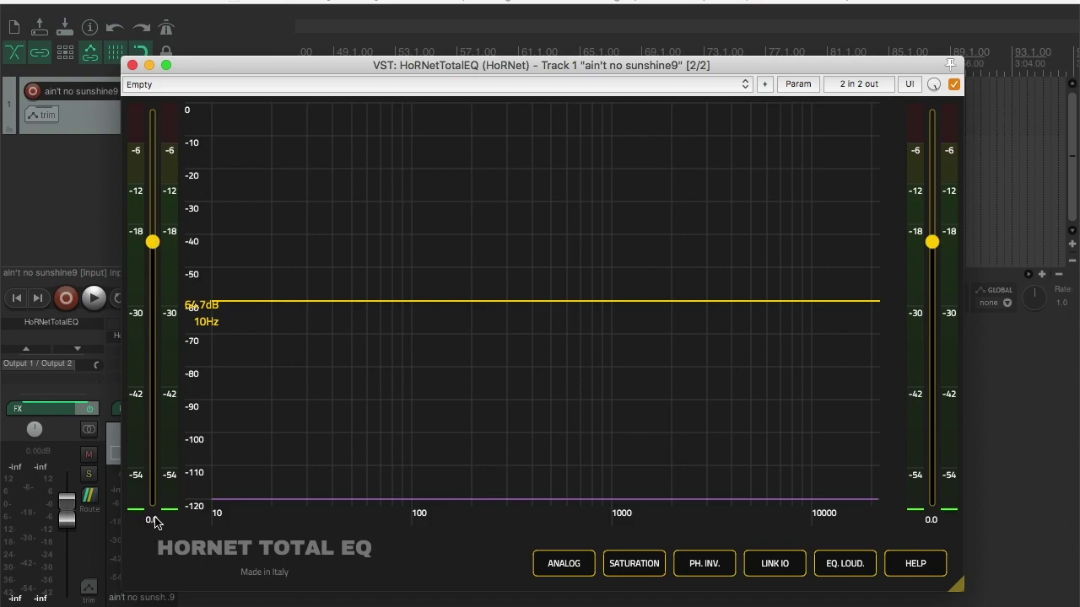
drag(154, 244, 153, 113)
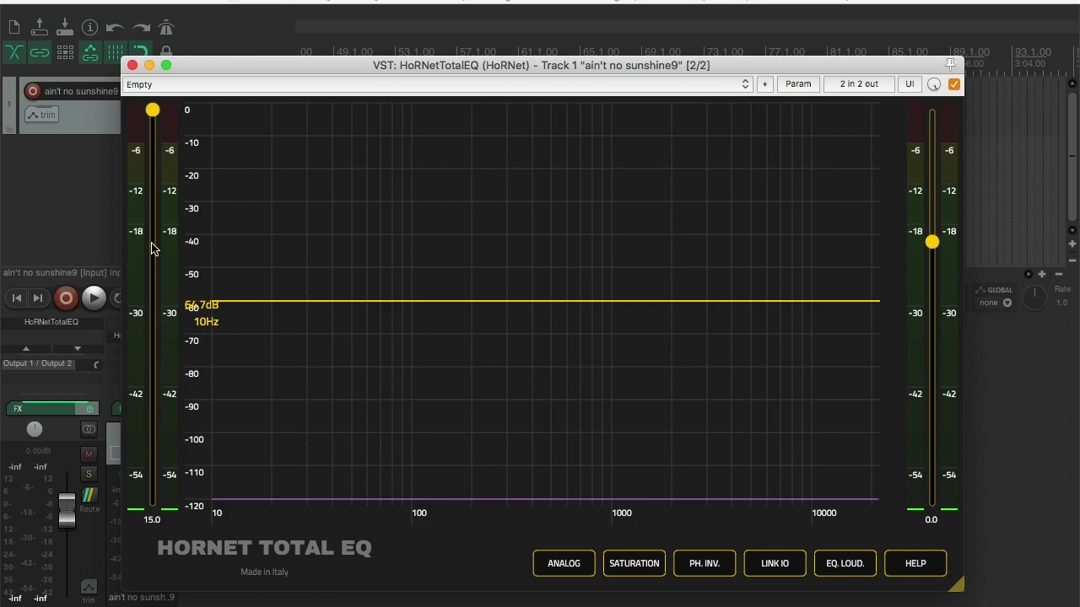
double_click(156, 116)
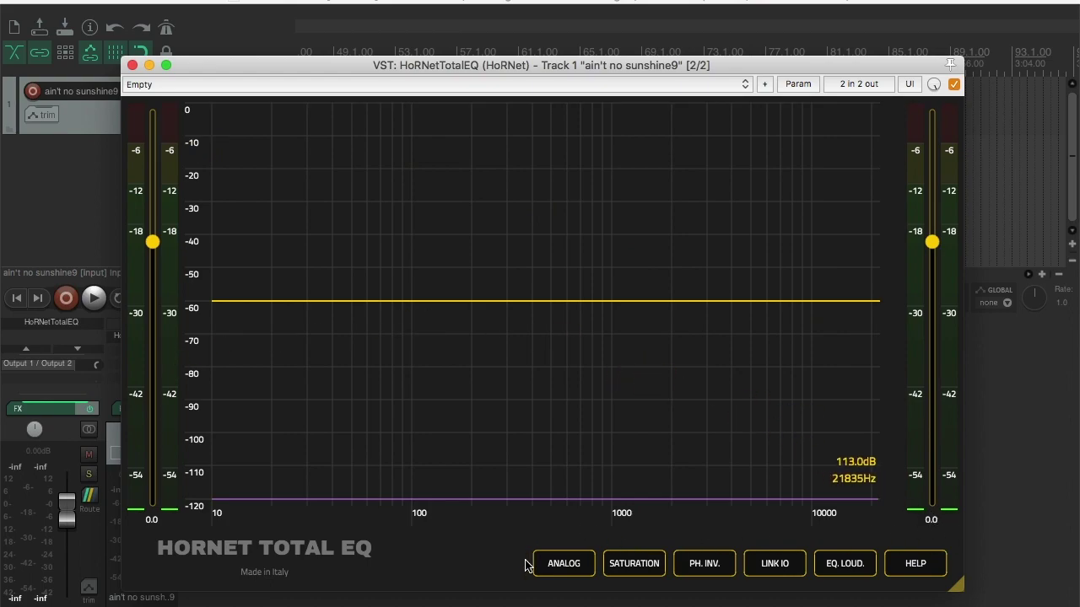
Step: Enable the HELP tooltips and equal-loudness output matching
click(923, 572)
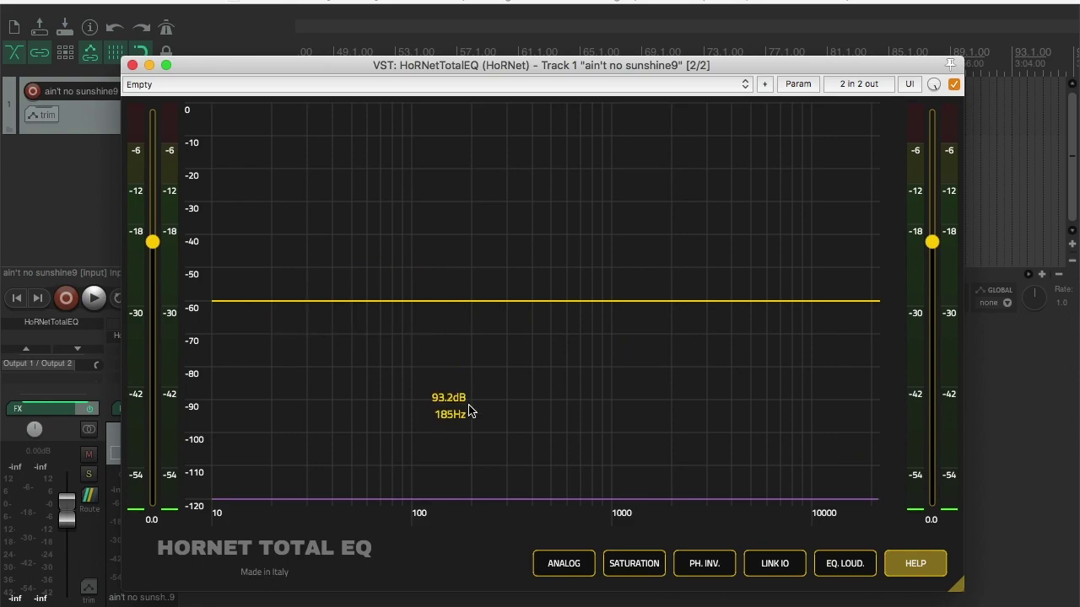
click(837, 564)
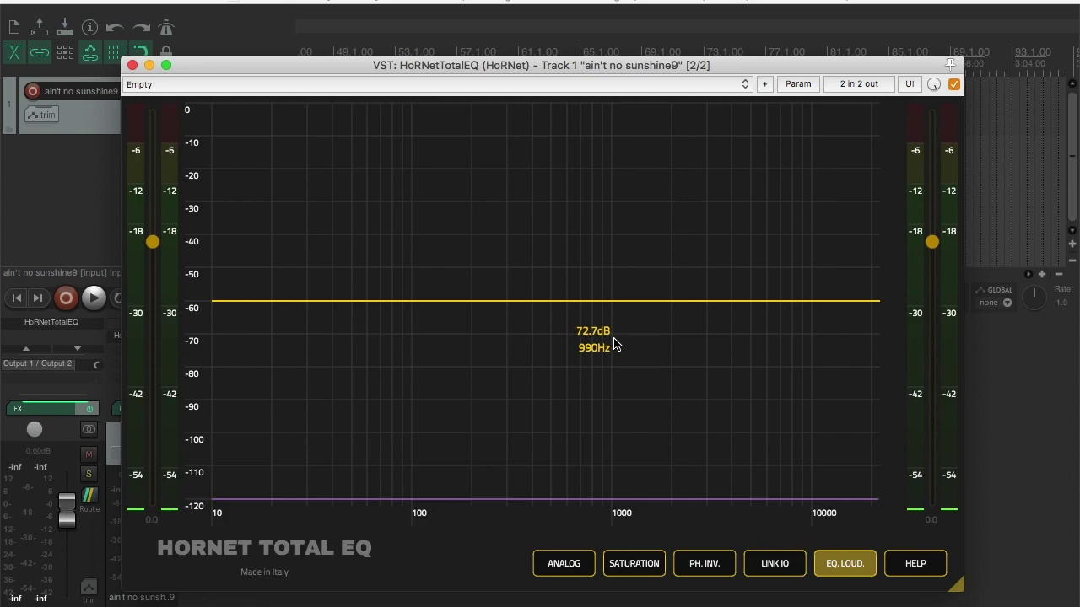
click(847, 565)
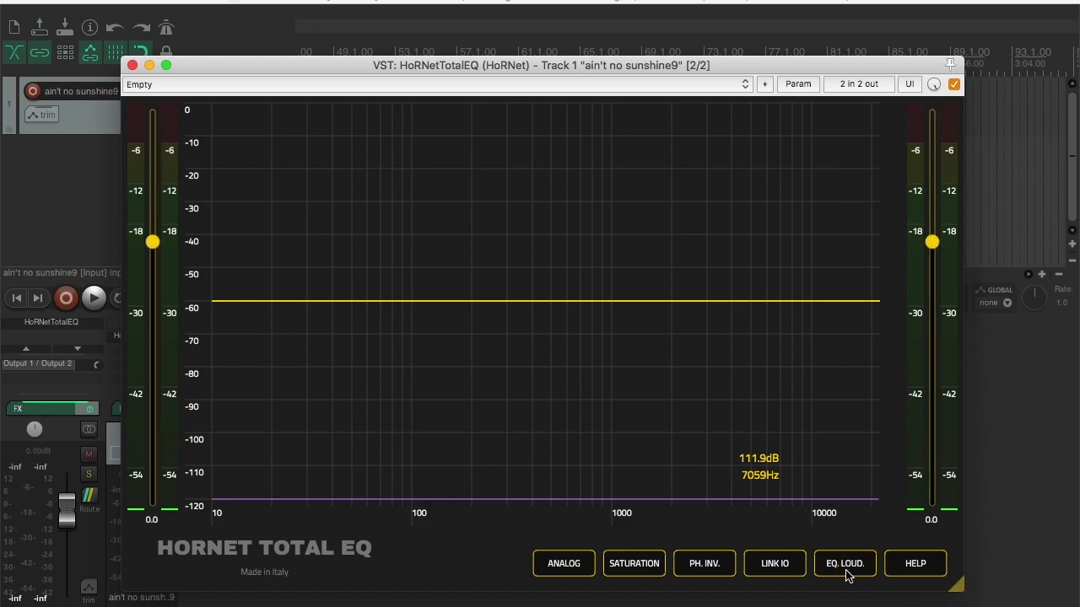
click(761, 567)
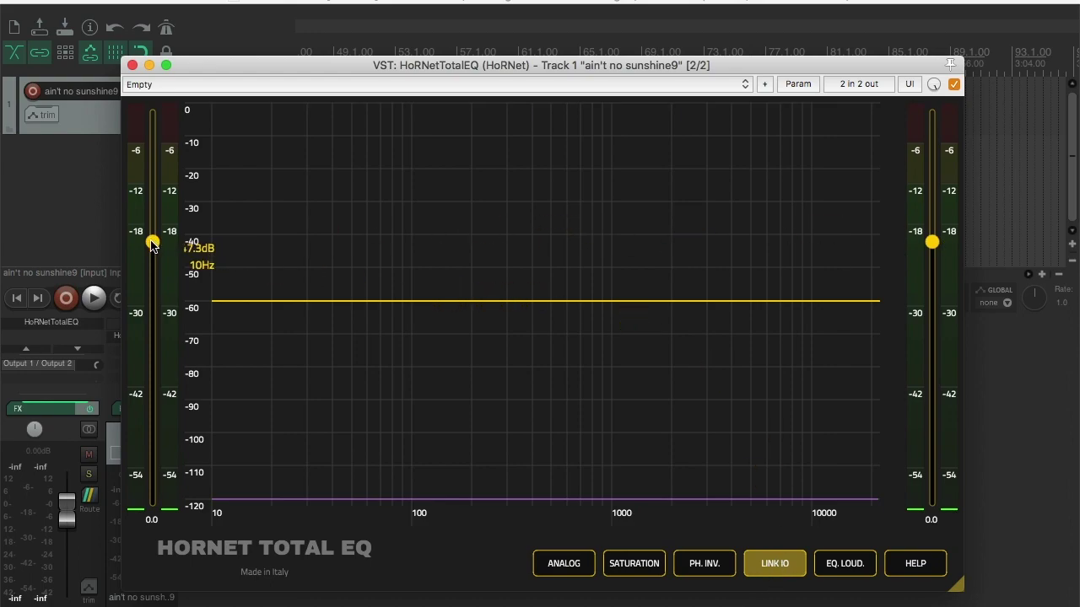
mouse_move(152, 242)
mouse_down()
mouse_move(151, 361)
mouse_move(152, 152)
mouse_move(152, 245)
mouse_up()
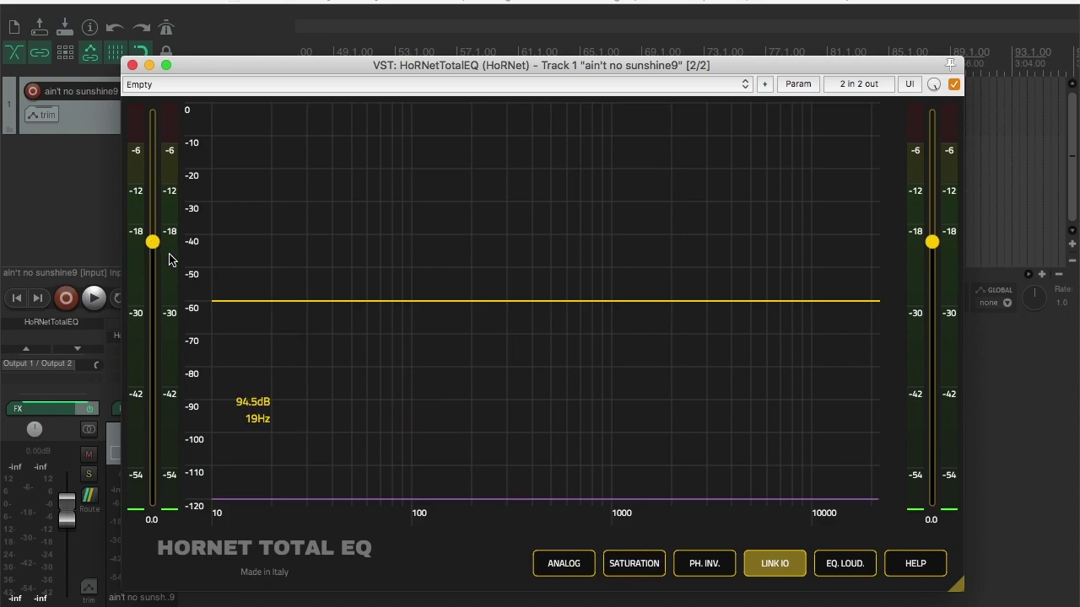
drag(153, 244, 153, 170)
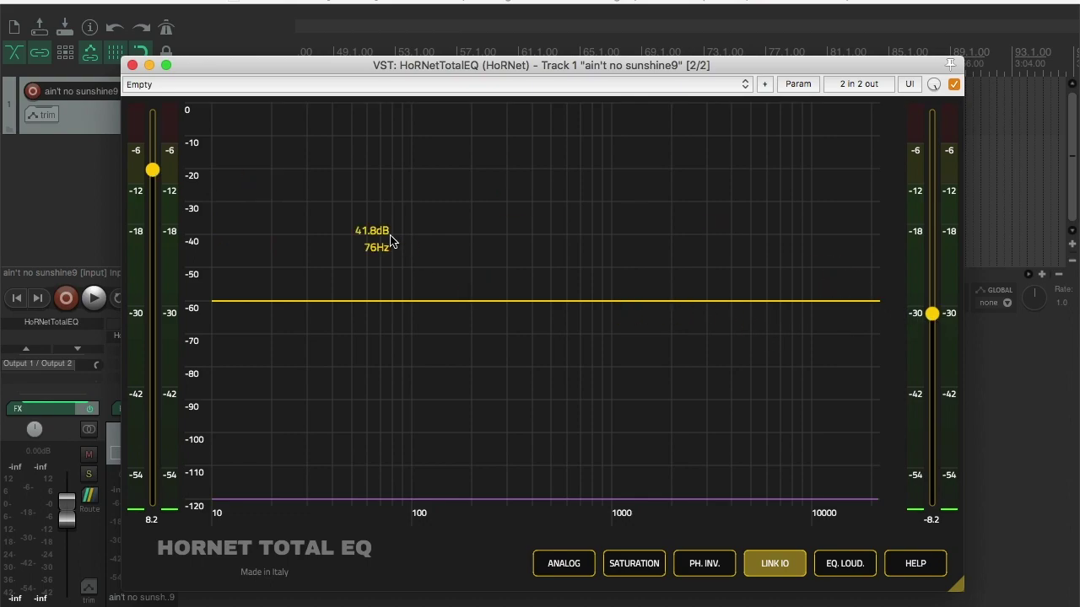
drag(152, 169, 151, 221)
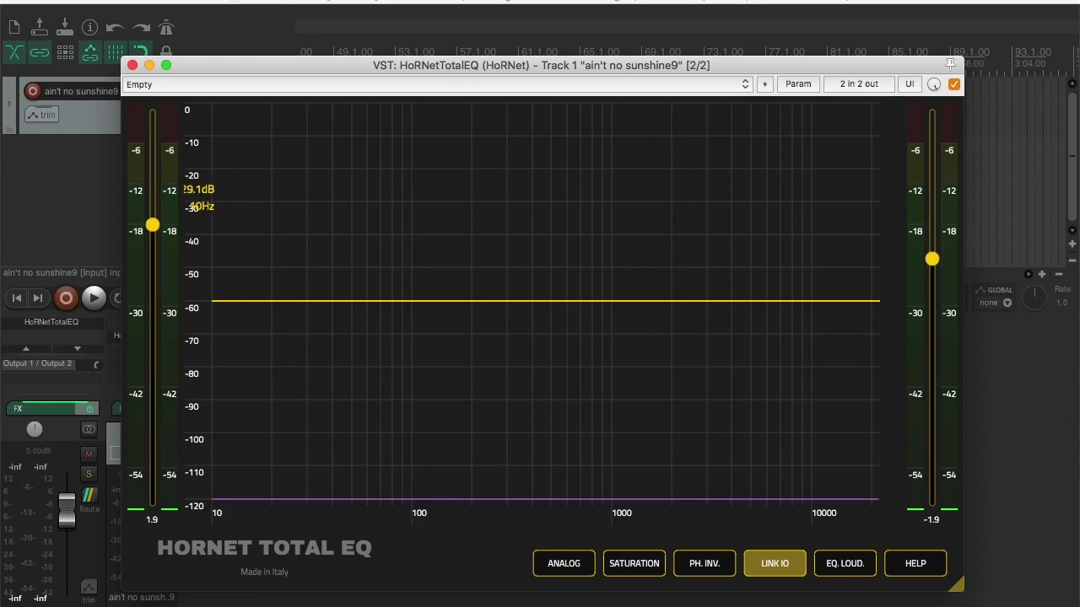
double_click(154, 235)
click(774, 569)
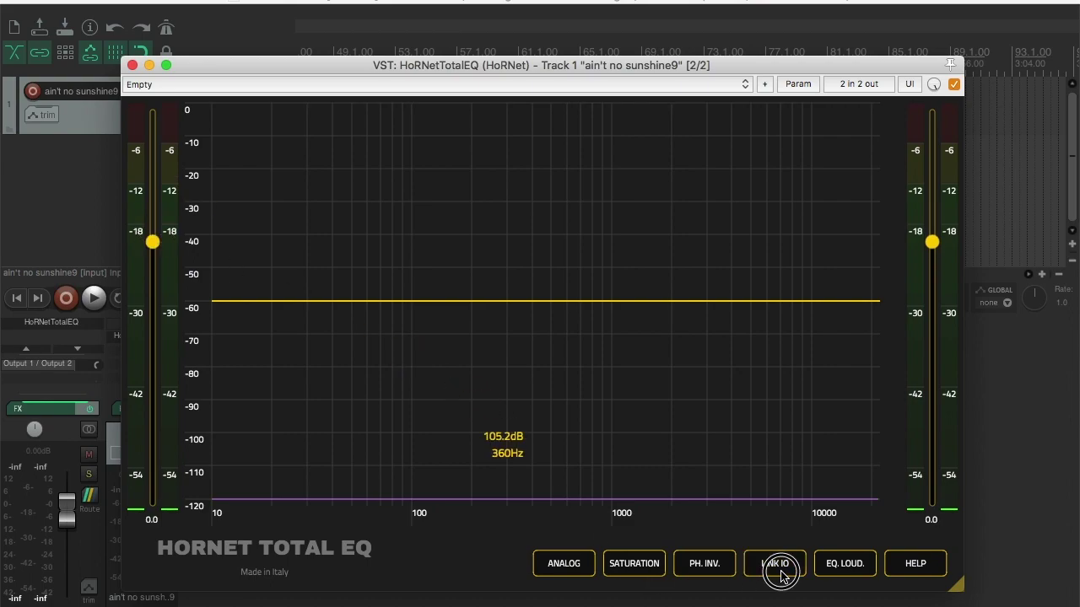
Step: Try phase inversion on and off, then enable SATURATION
click(705, 567)
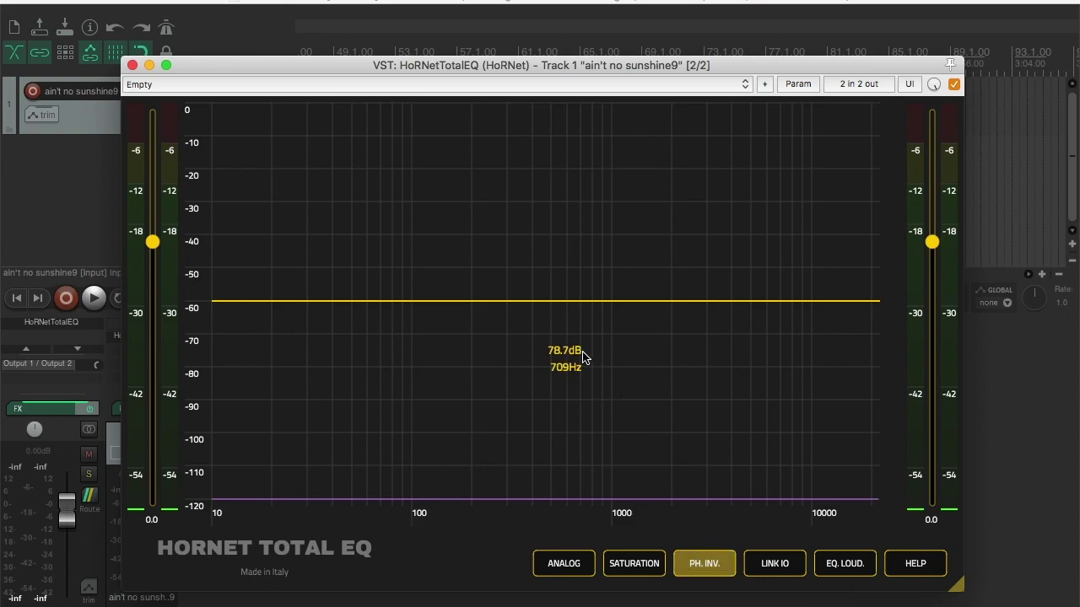
click(700, 553)
click(639, 567)
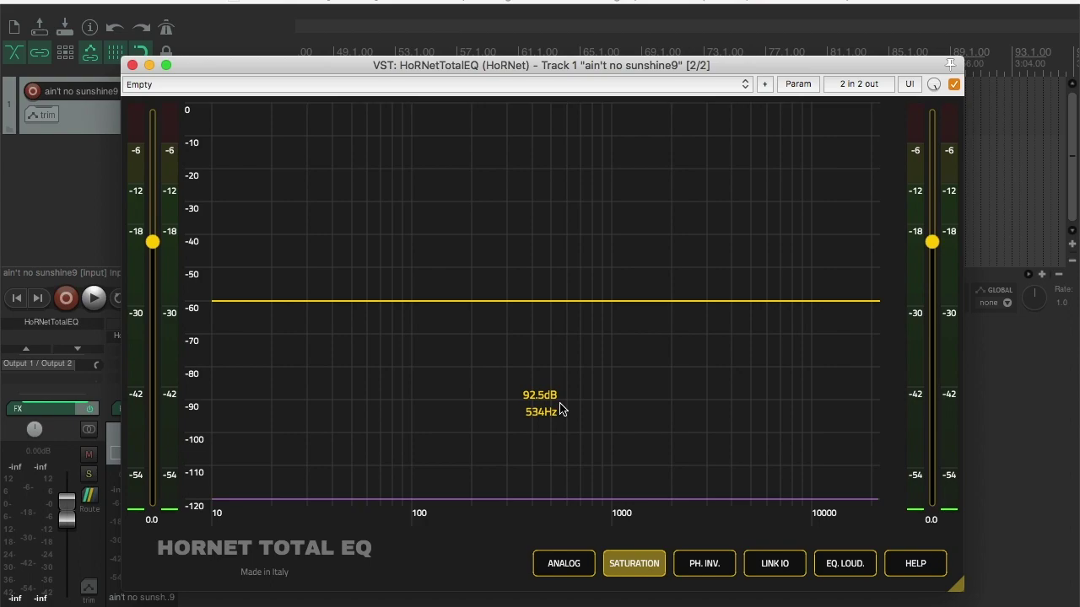
Step: Disable saturation and add a Bell band at 134 Hz, 0.0 dB, Q 0.7
click(627, 564)
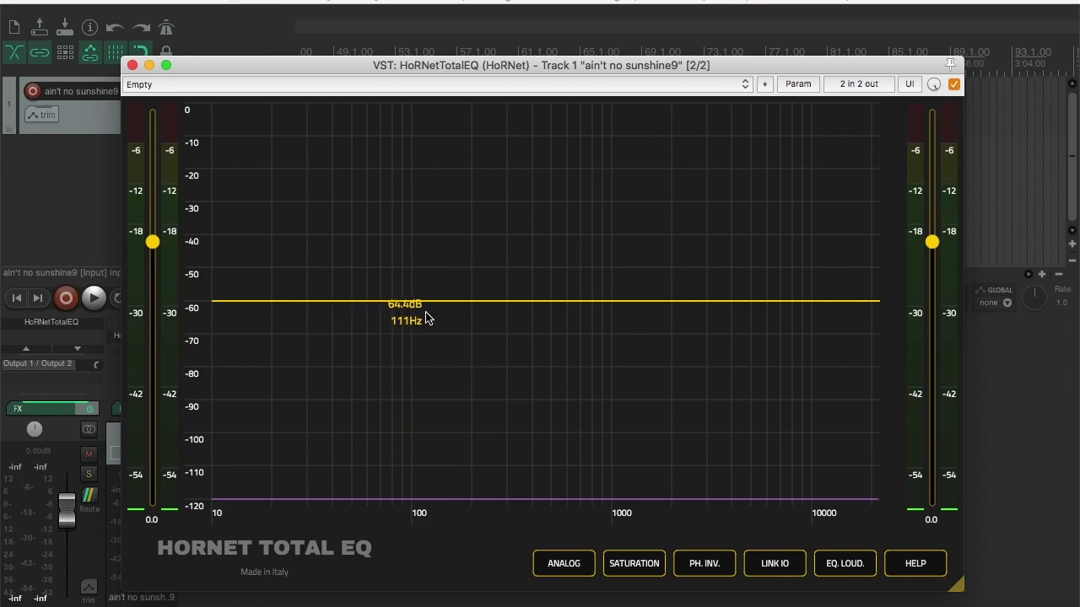
click(437, 309)
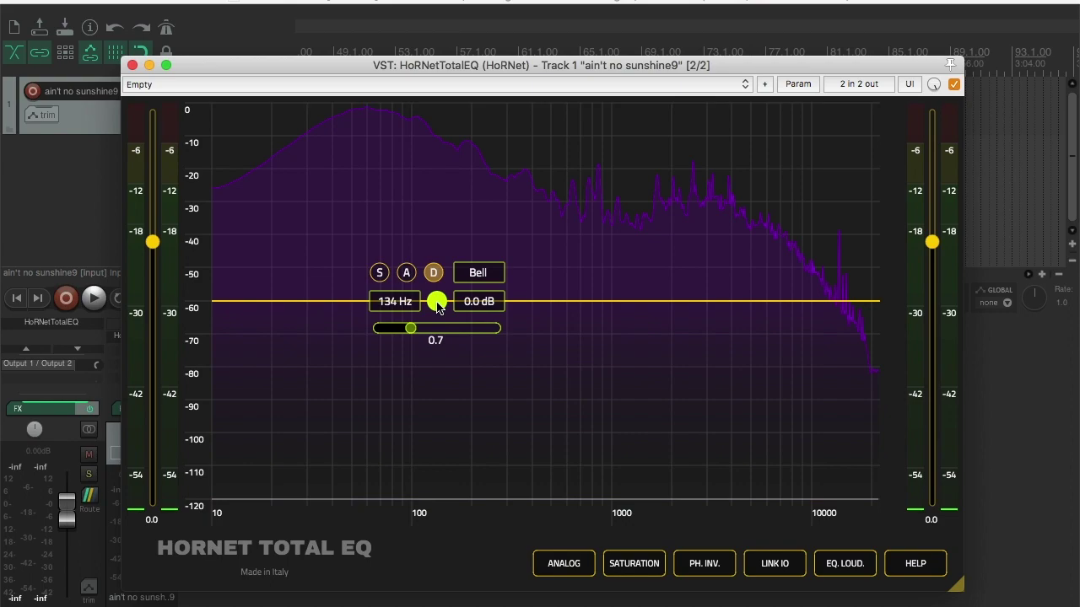
Step: Sweep the Bell band through low cuts near 159 Hz and -3.5 dB at 85 Hz
drag(437, 309, 436, 305)
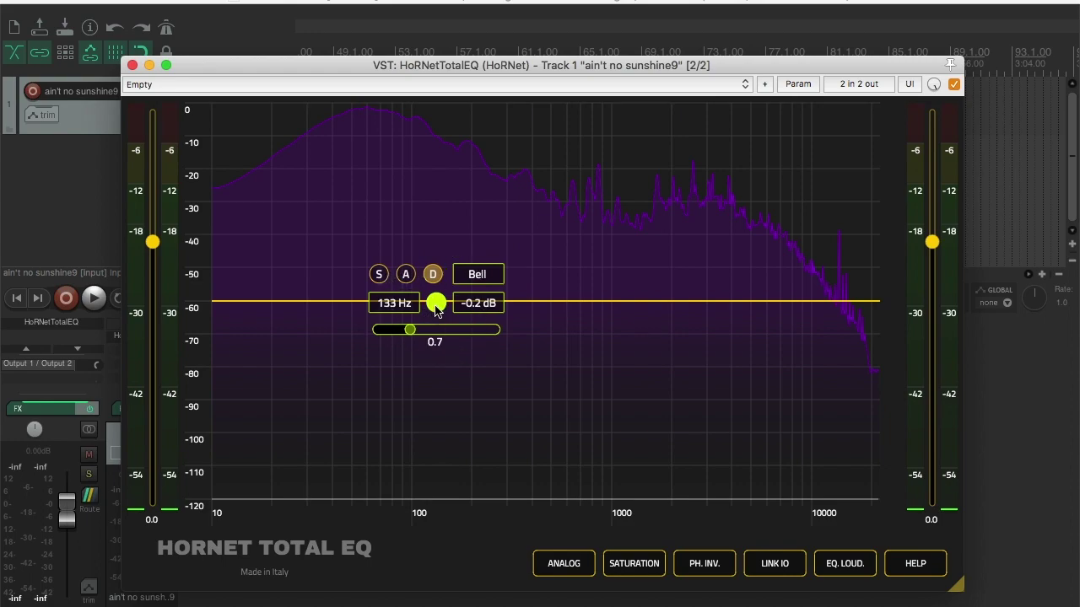
drag(437, 310, 412, 304)
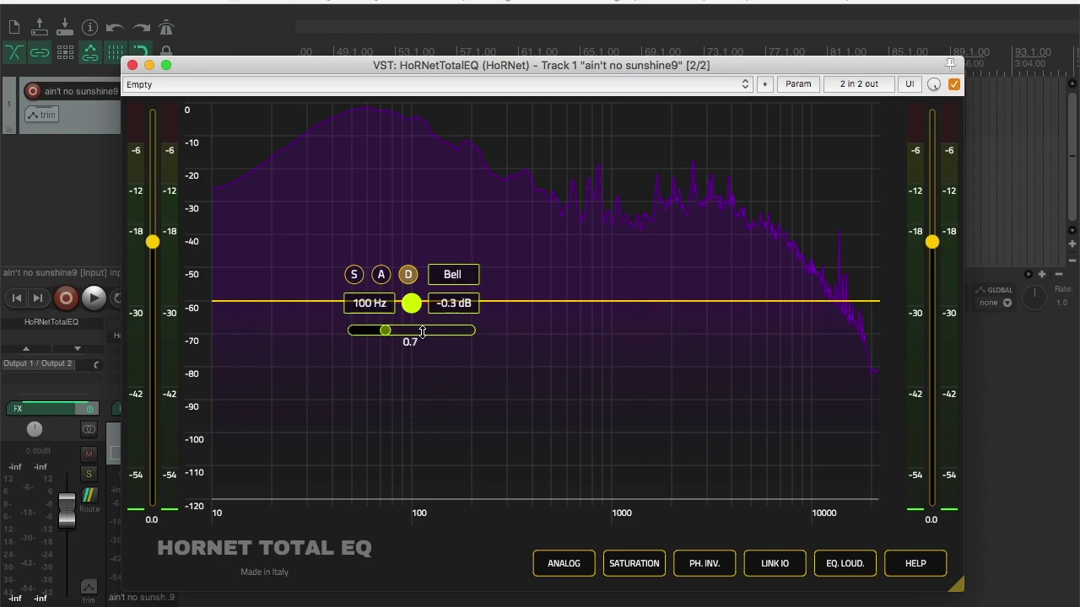
mouse_move(412, 303)
mouse_down()
mouse_move(397, 332)
mouse_move(393, 274)
mouse_move(396, 305)
mouse_up()
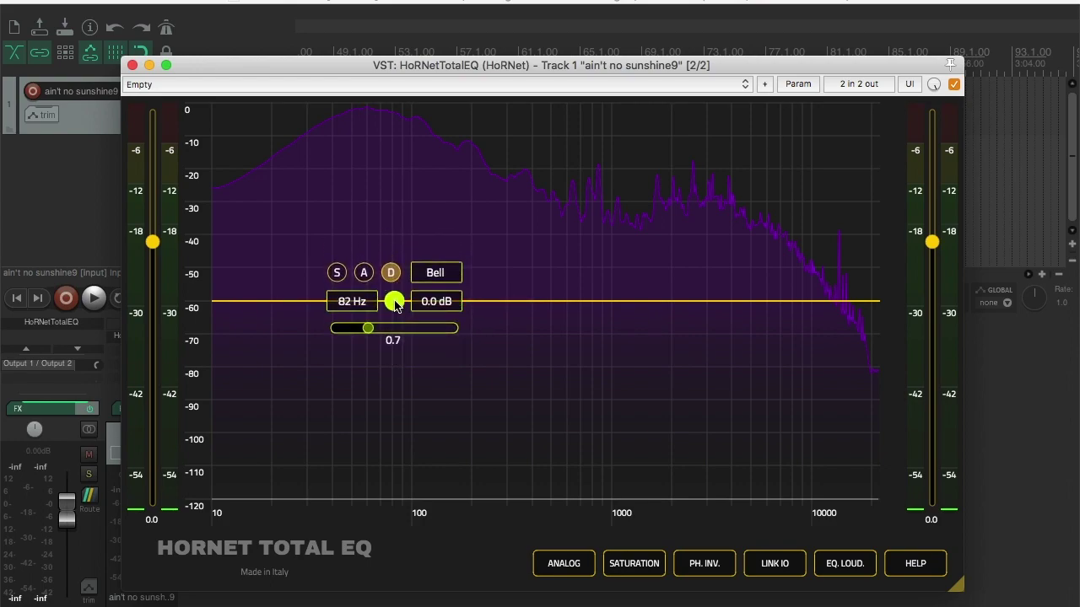
Step: Enable the band's S badge and toggle the global SATURATION button, leaving it off
click(337, 275)
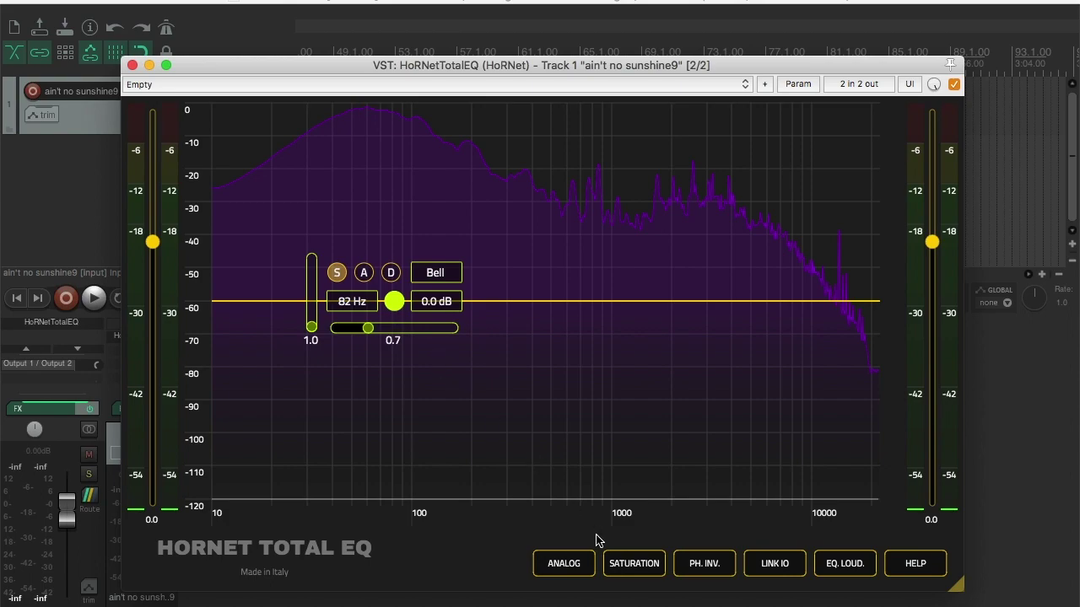
click(622, 570)
click(624, 573)
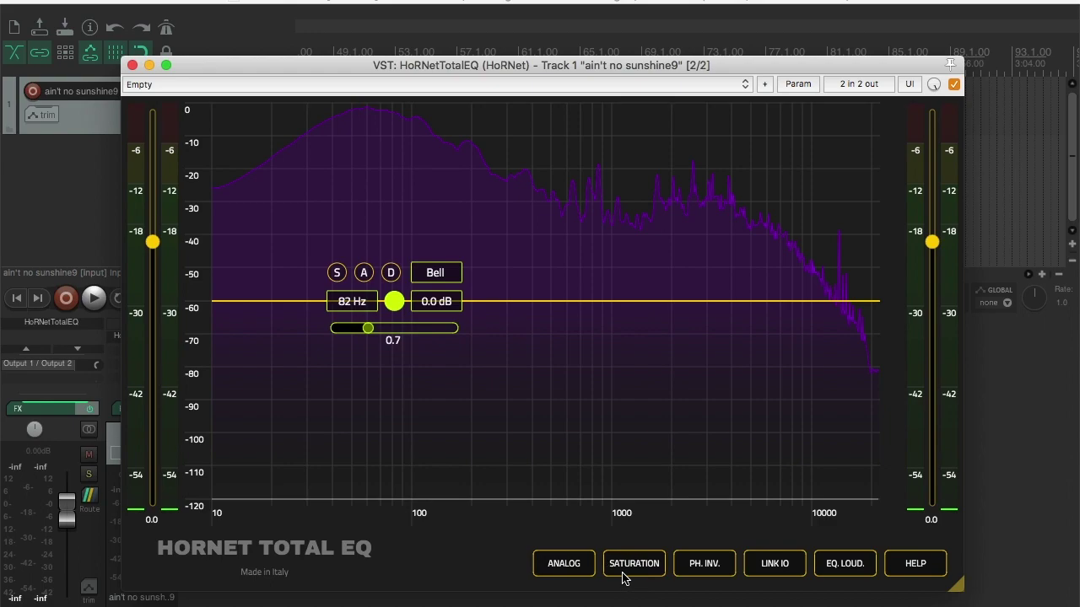
click(624, 574)
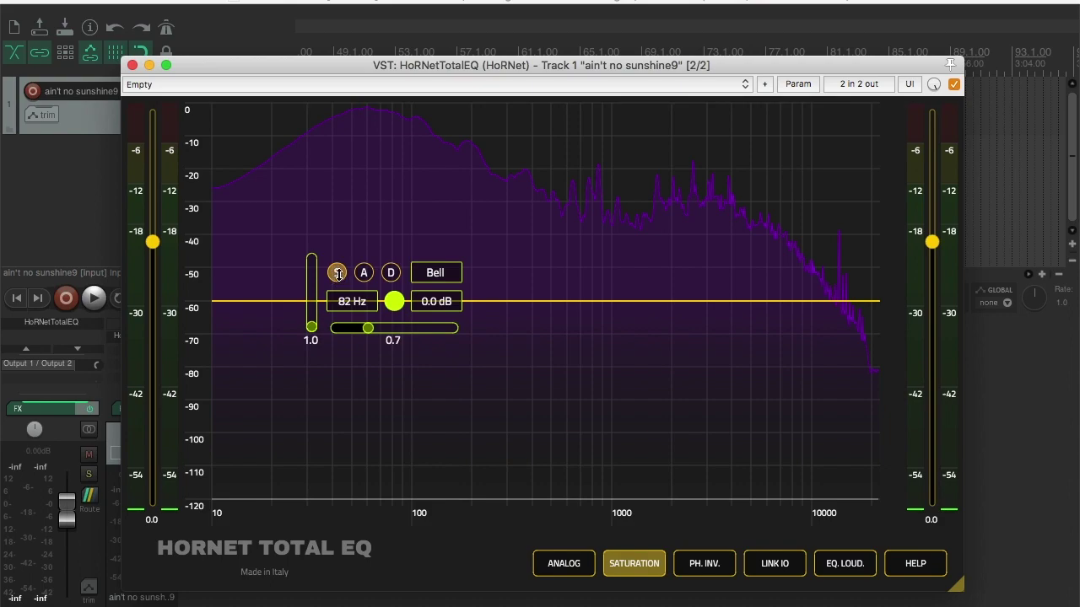
click(632, 571)
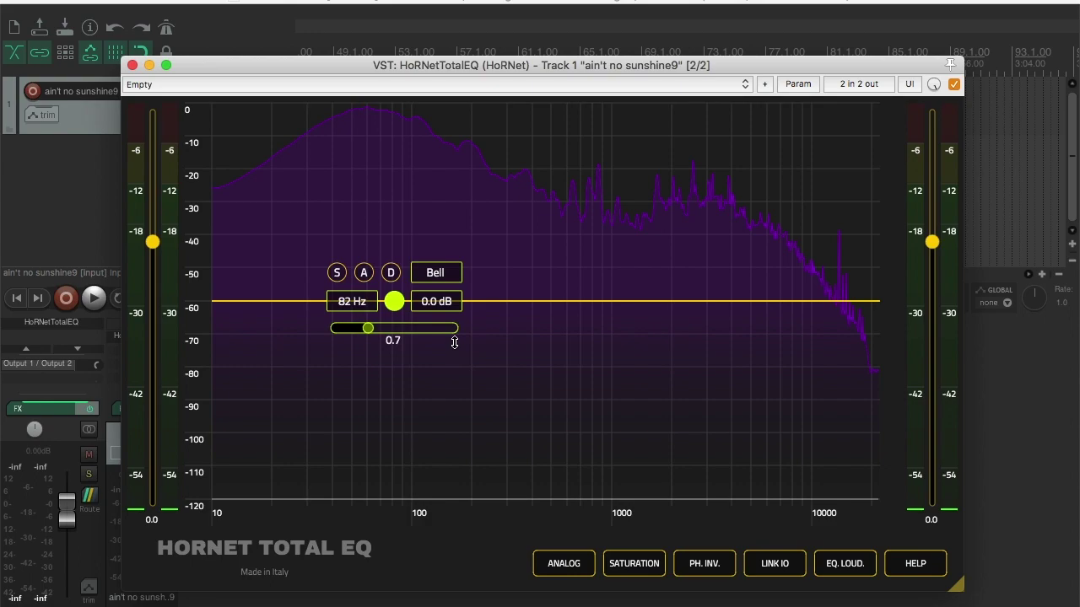
Step: Try the band's analog (A) and dynamic (D) modes, leaving both off
mouse_move(335, 275)
click(364, 273)
click(364, 277)
click(393, 279)
click(394, 278)
Step: Enable the band's saturation, sweep its amount up to 10.0, and leave it at 1.0
click(334, 273)
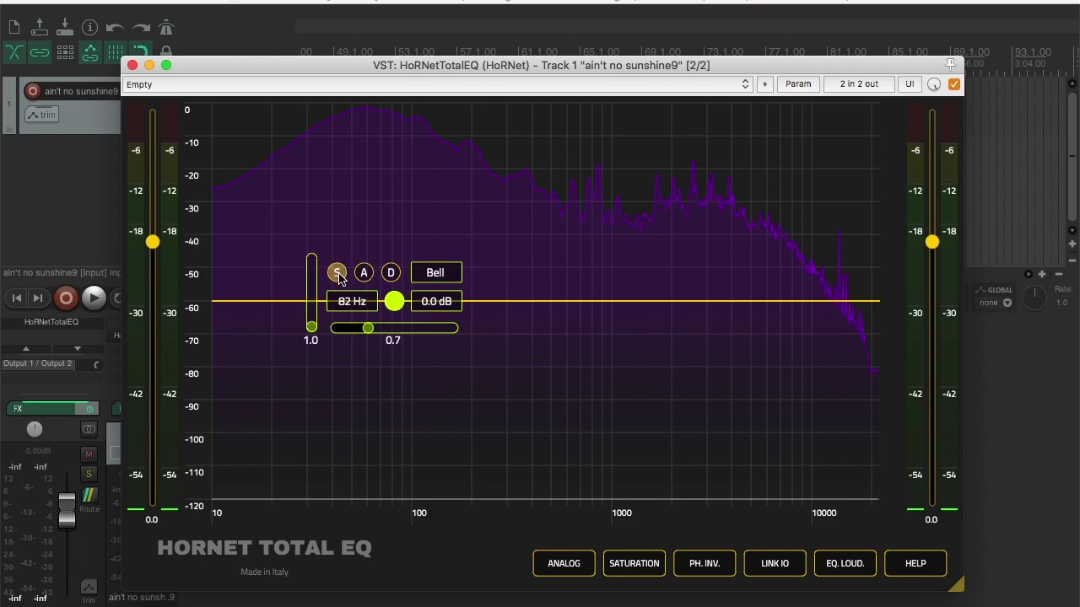
drag(311, 327, 312, 296)
drag(311, 293, 311, 258)
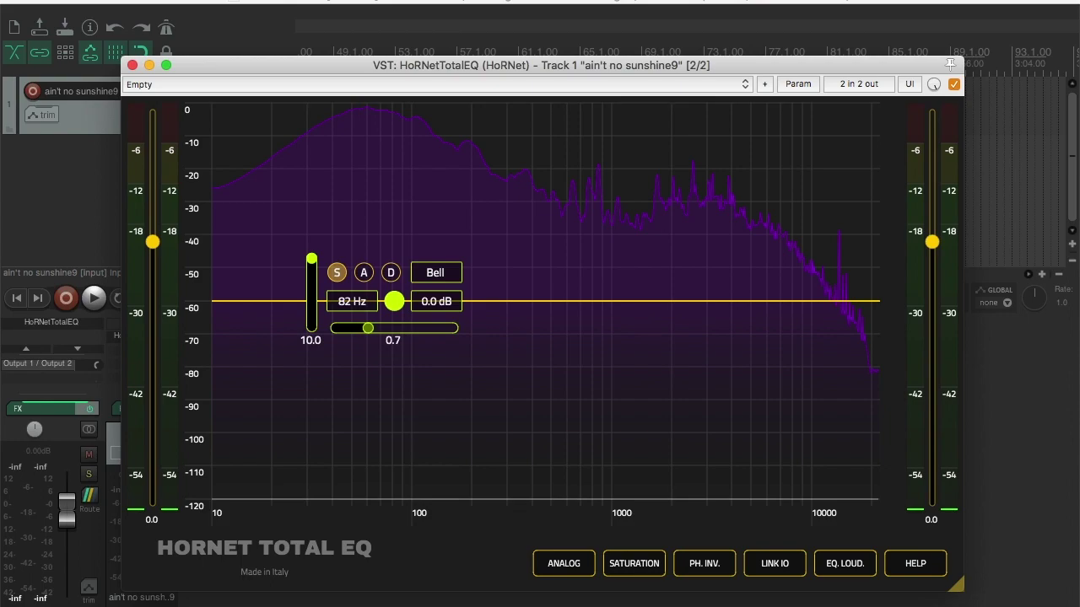
drag(311, 258, 311, 326)
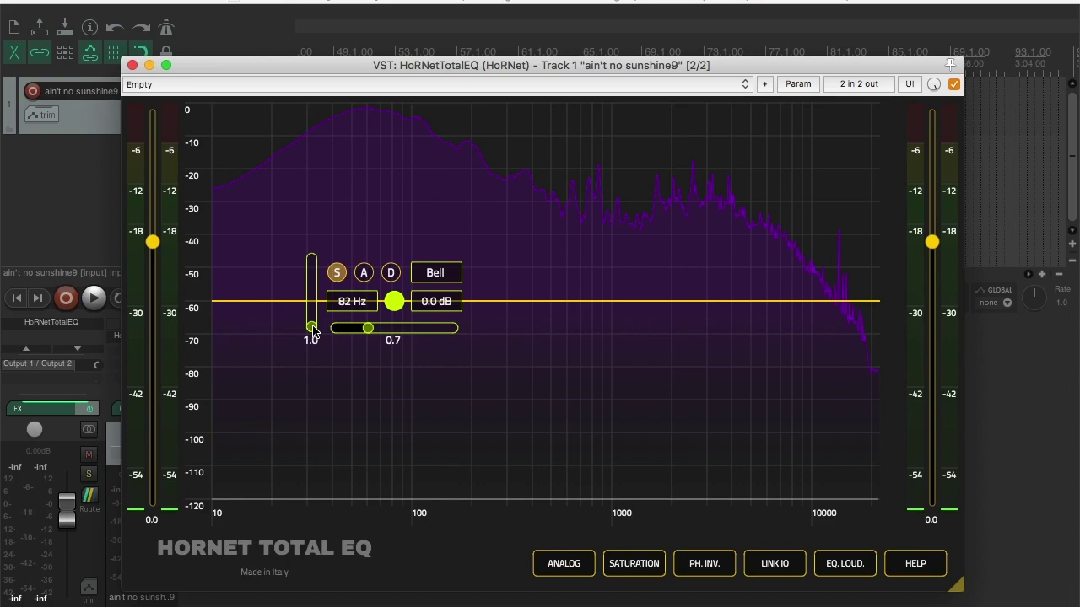
Step: Switch the band to analog, boost it into a bell, then settle on 3.1 dB at 104 Hz
click(364, 275)
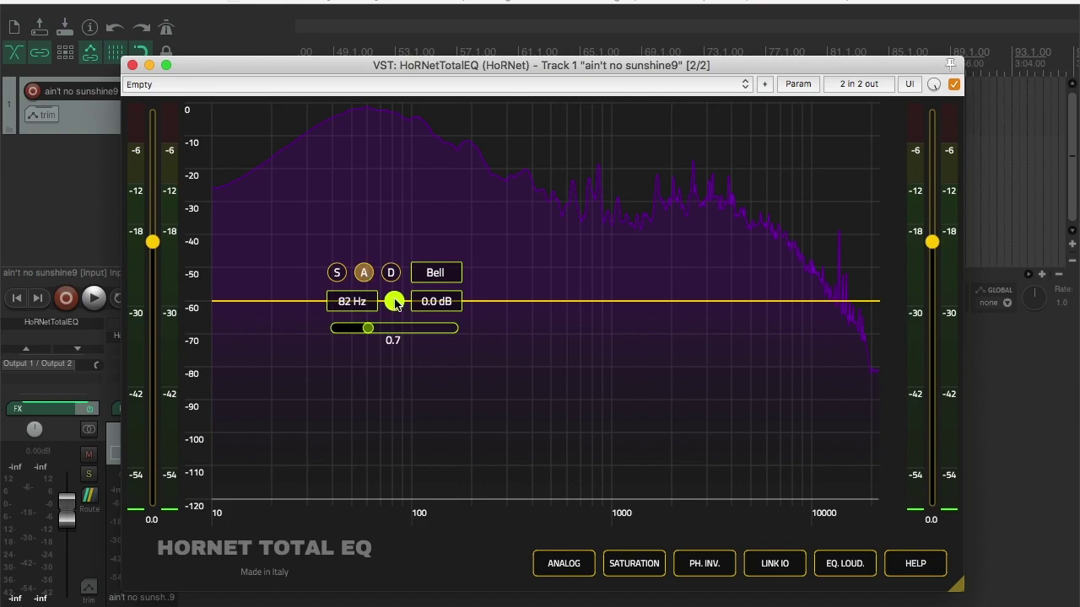
drag(397, 303, 397, 164)
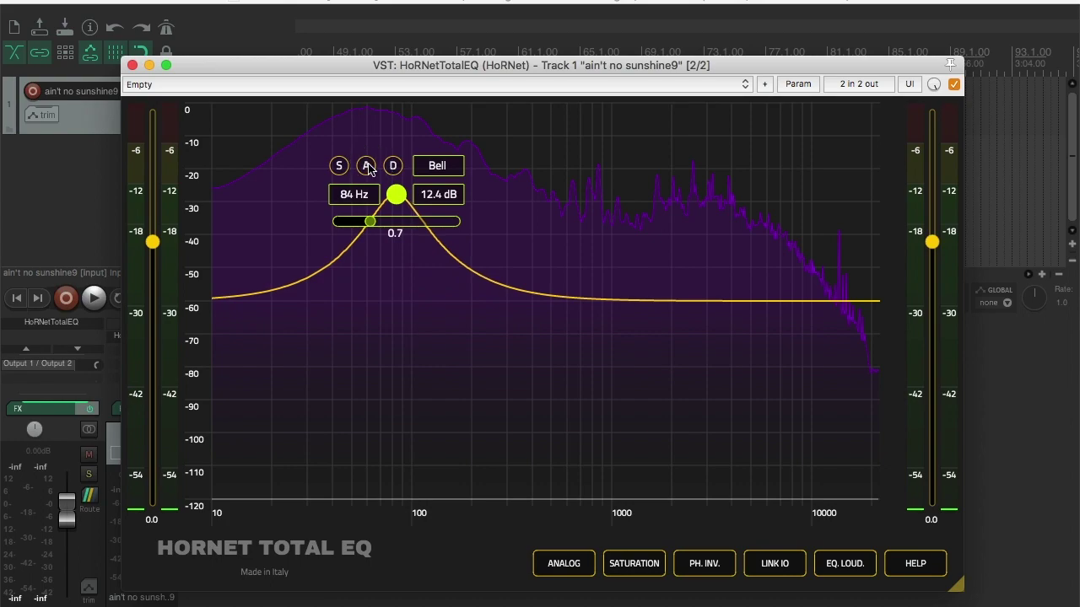
click(367, 166)
drag(395, 196, 416, 269)
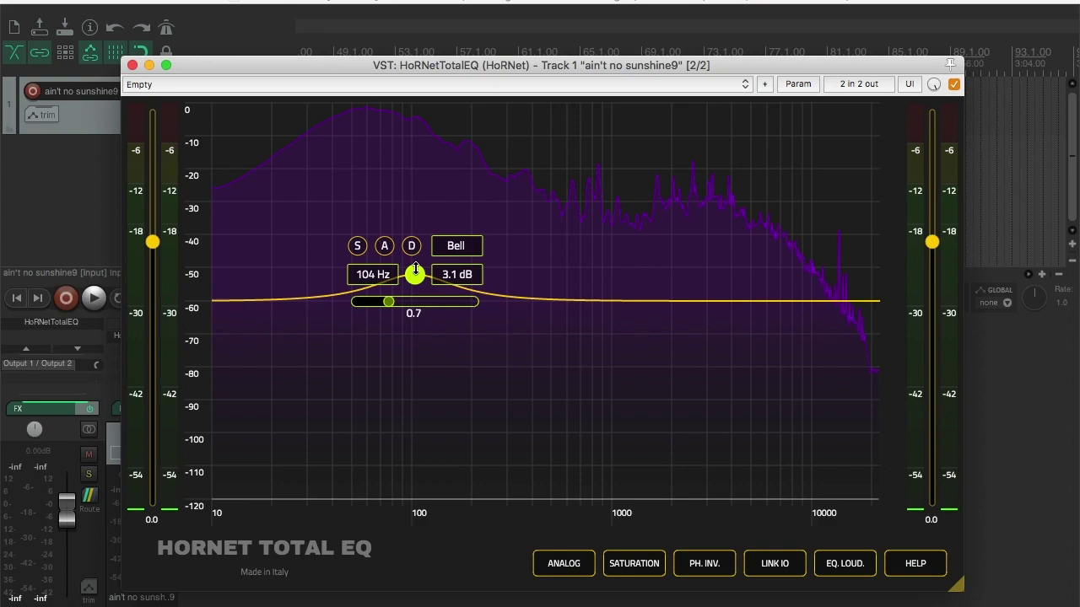
Step: Make the band dynamic and sweep it between boosts and a deep -17.8 dB cut near 105 Hz
click(411, 245)
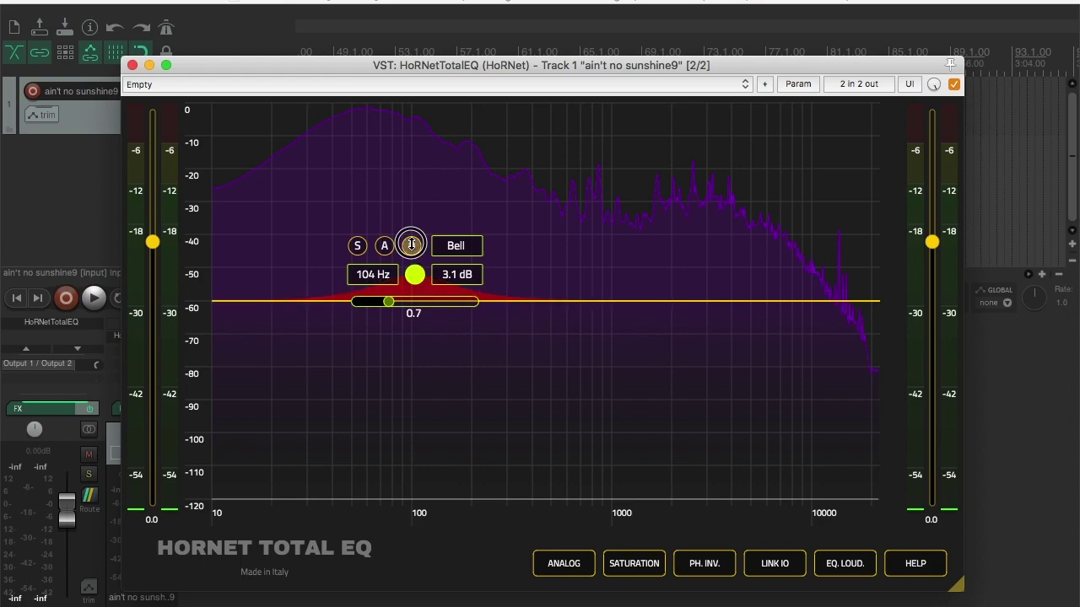
drag(415, 278, 424, 178)
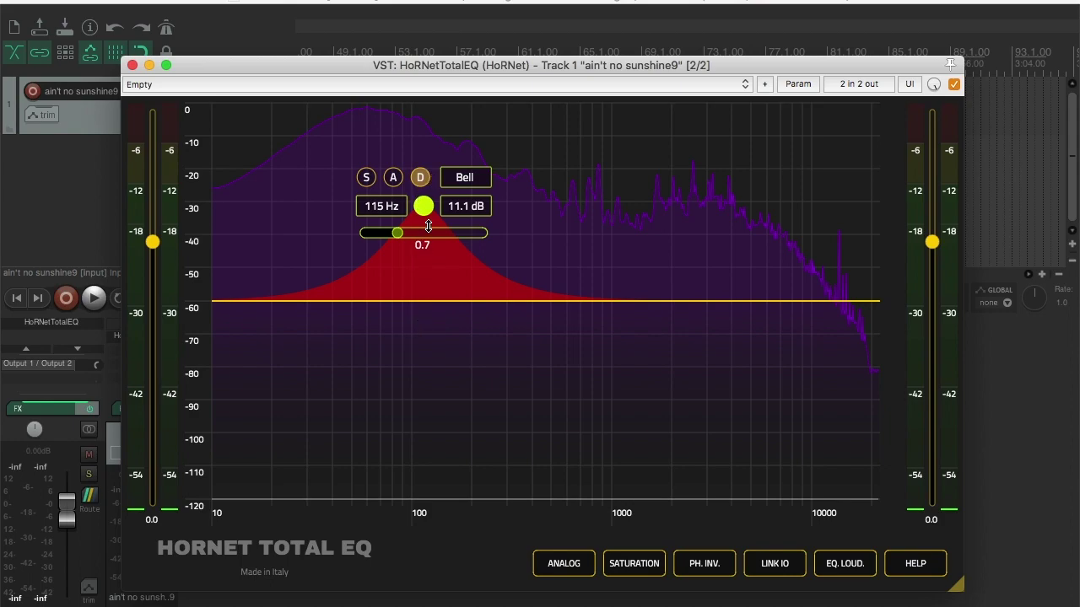
drag(429, 204, 411, 176)
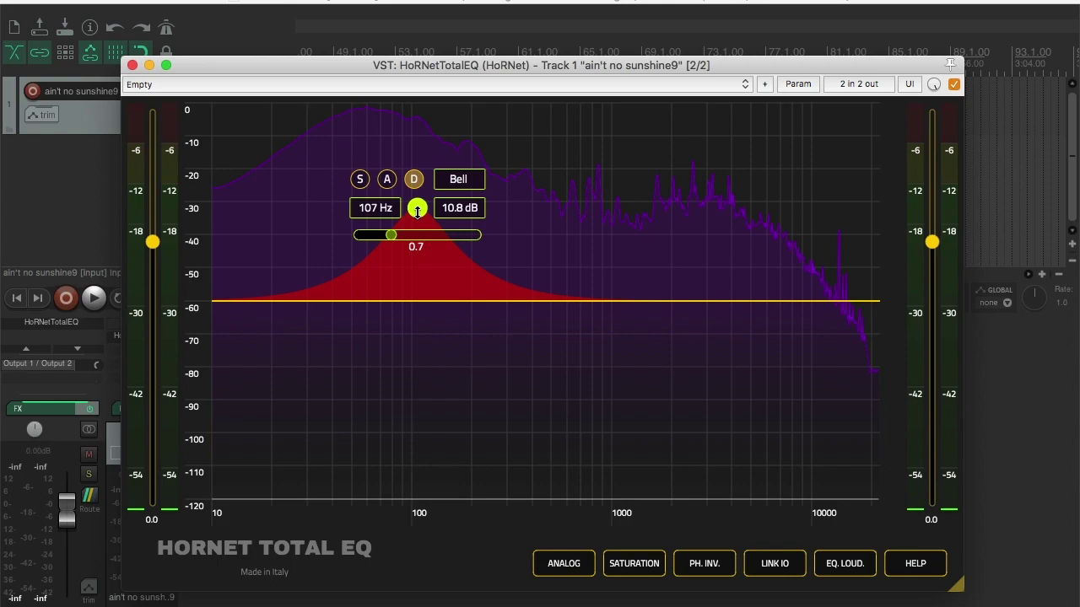
drag(417, 211, 417, 494)
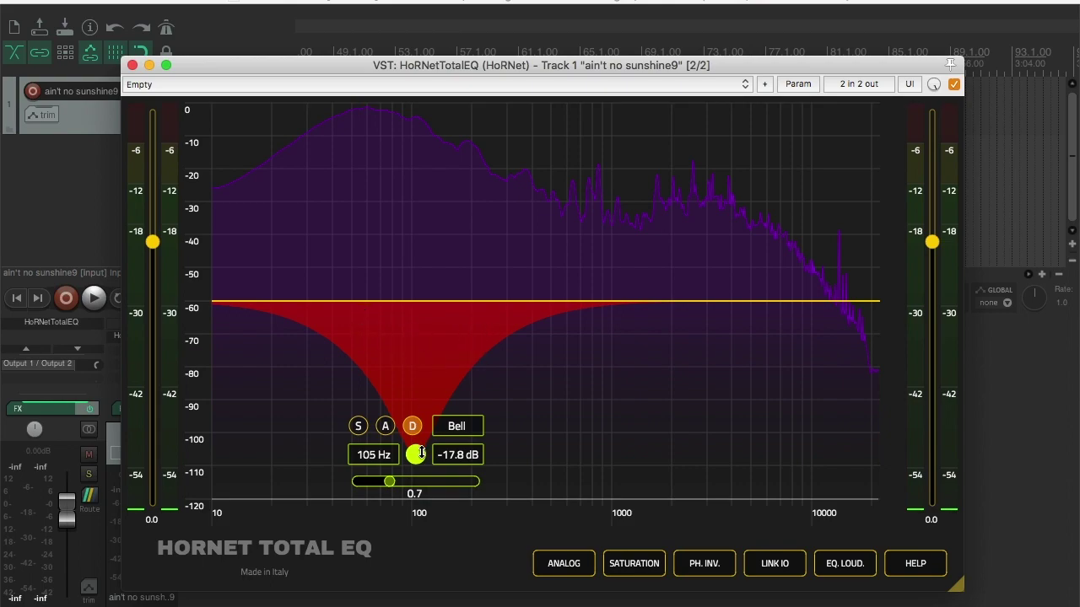
drag(415, 455, 414, 309)
Step: Delete the old band and add a fresh 0.0 dB, Q 0.7 band, keeping the Bell filter type
double_click(417, 310)
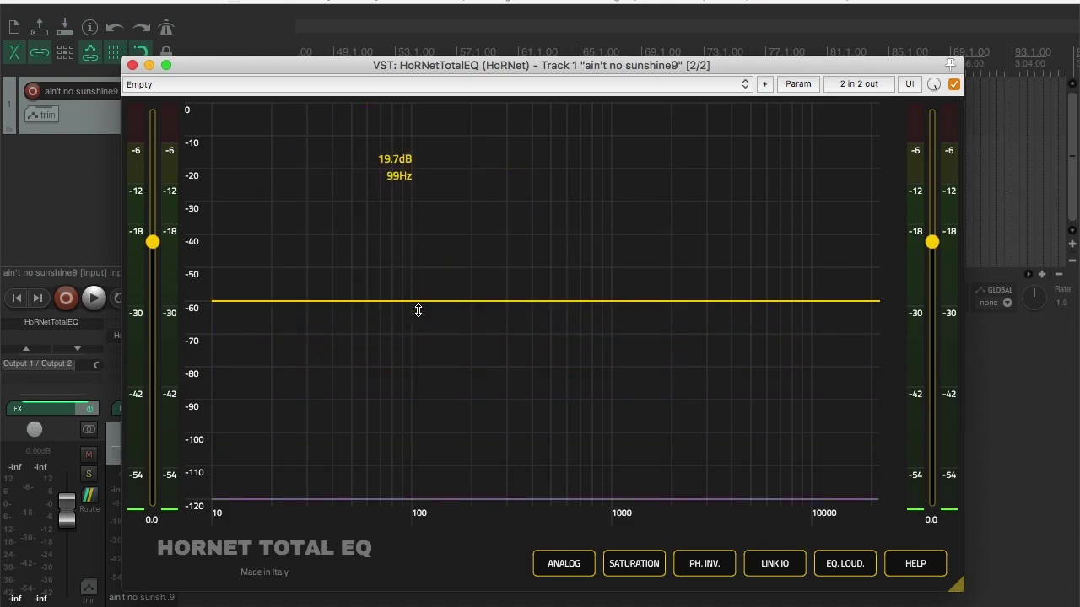
double_click(415, 301)
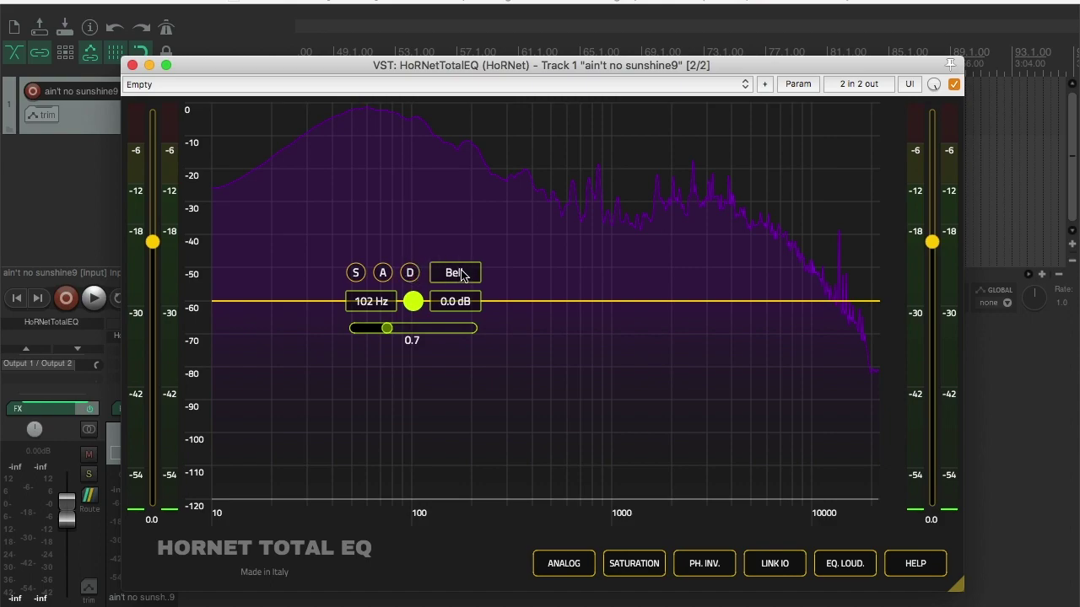
click(462, 274)
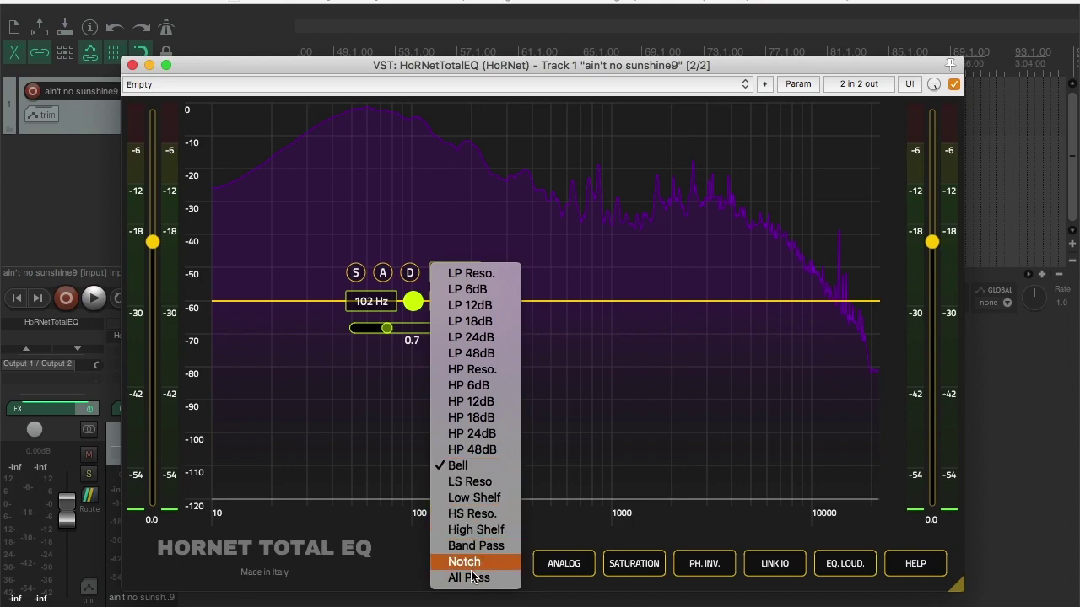
click(392, 439)
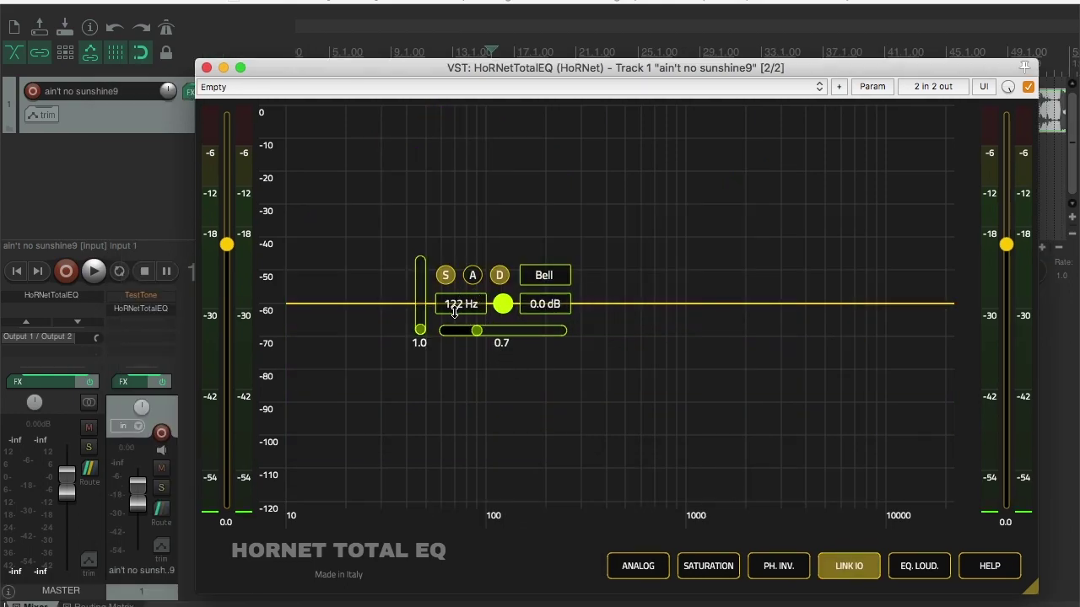
Step: Sweep the bell band's frequency, then set it to exactly 200 Hz
drag(457, 310, 482, 313)
drag(503, 309, 558, 307)
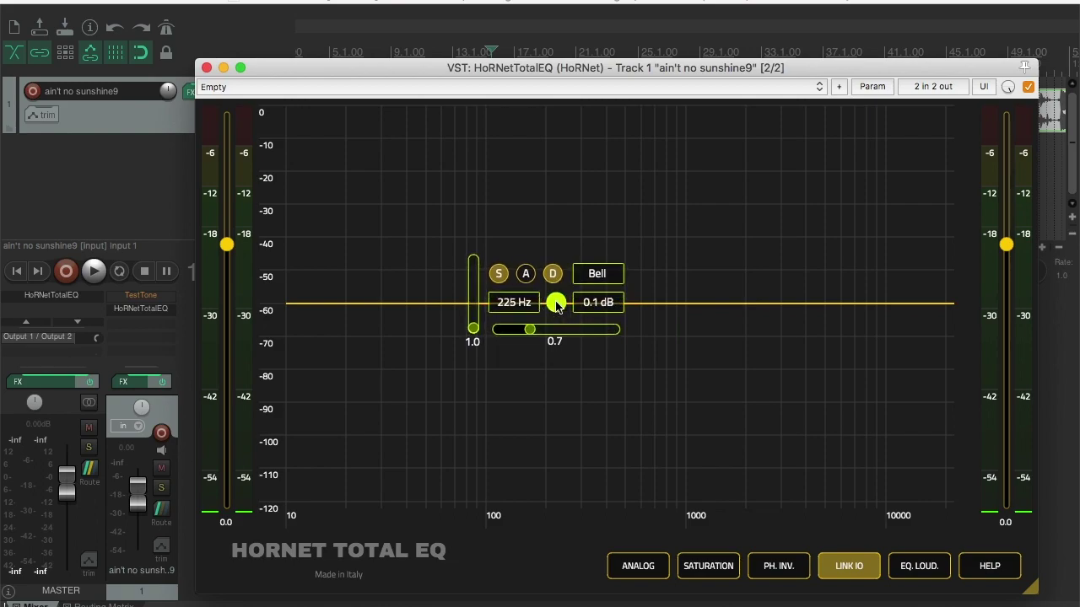
mouse_move(516, 303)
mouse_down()
mouse_move(506, 300)
mouse_move(522, 306)
mouse_up()
double_click(506, 303)
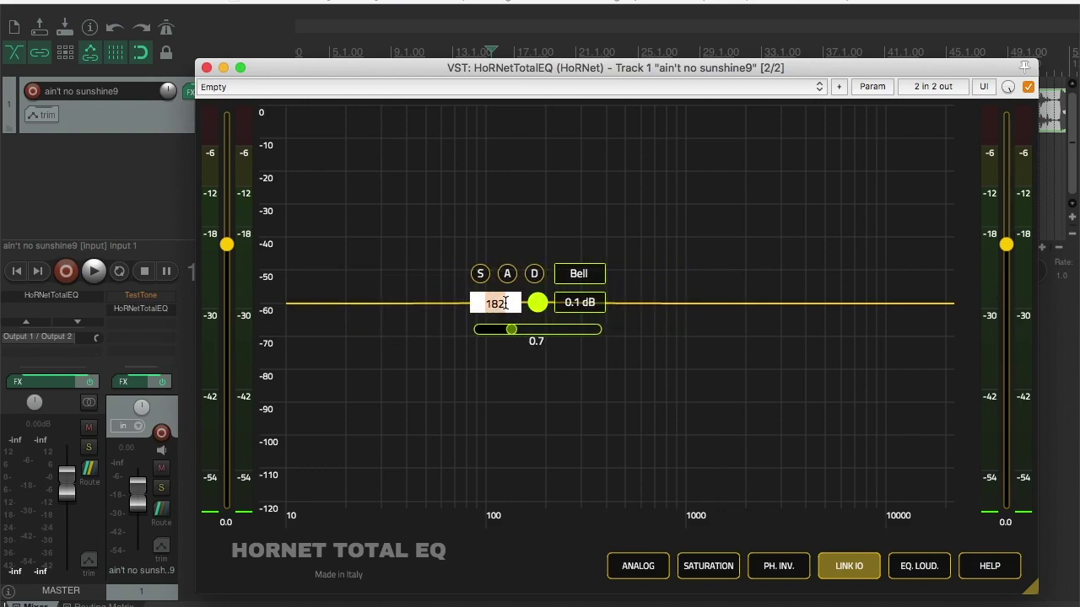
key(Return)
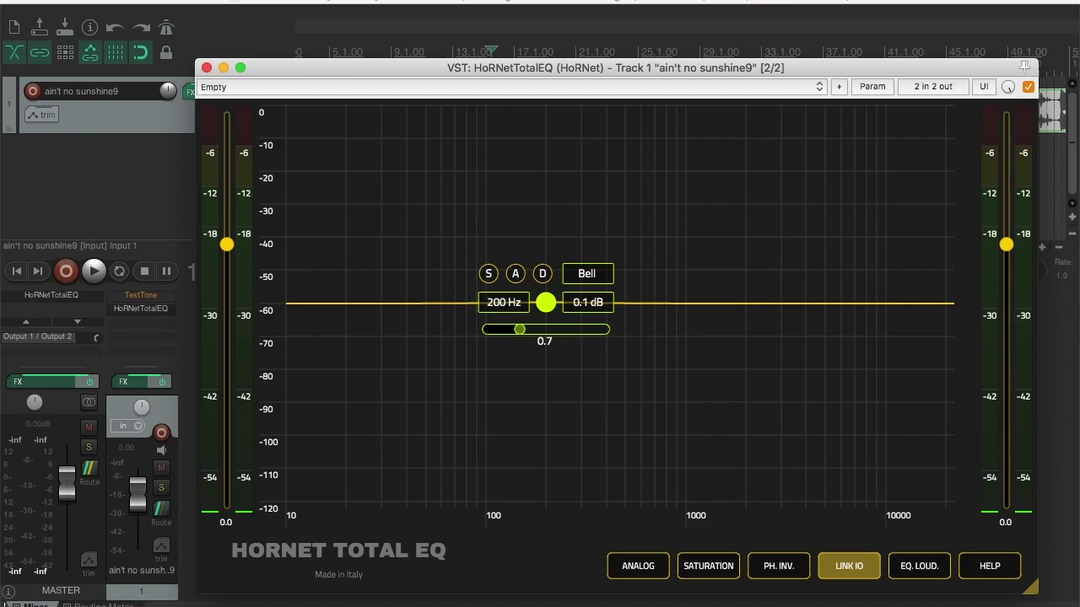
Step: Enter 0.0 dB gain, then drag the 200 Hz band up into a 9.6 dB peak
drag(593, 302, 564, 302)
double_click(591, 297)
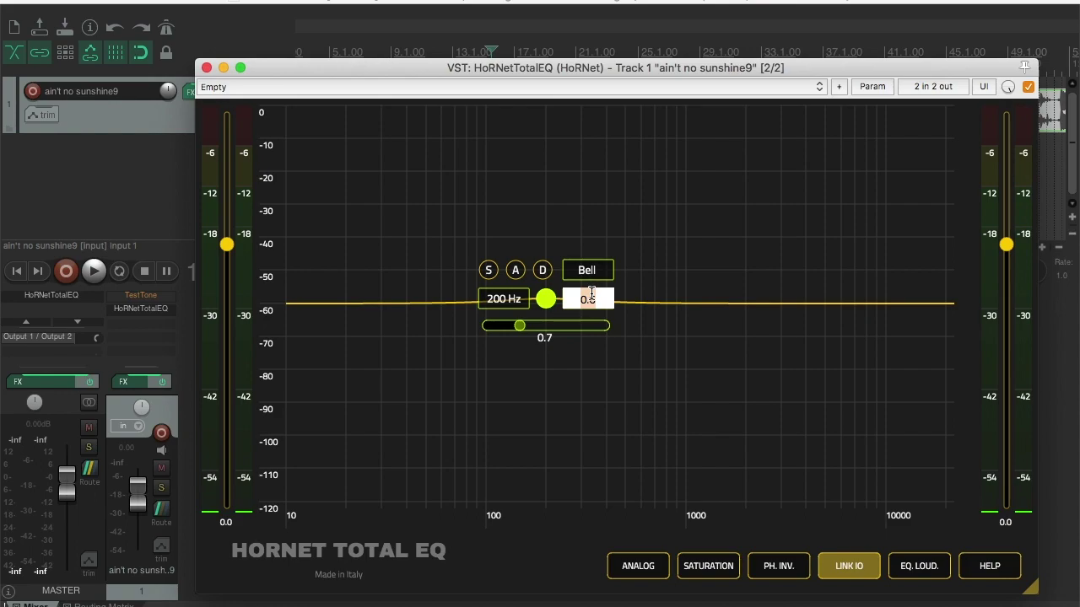
text(0)
key(Return)
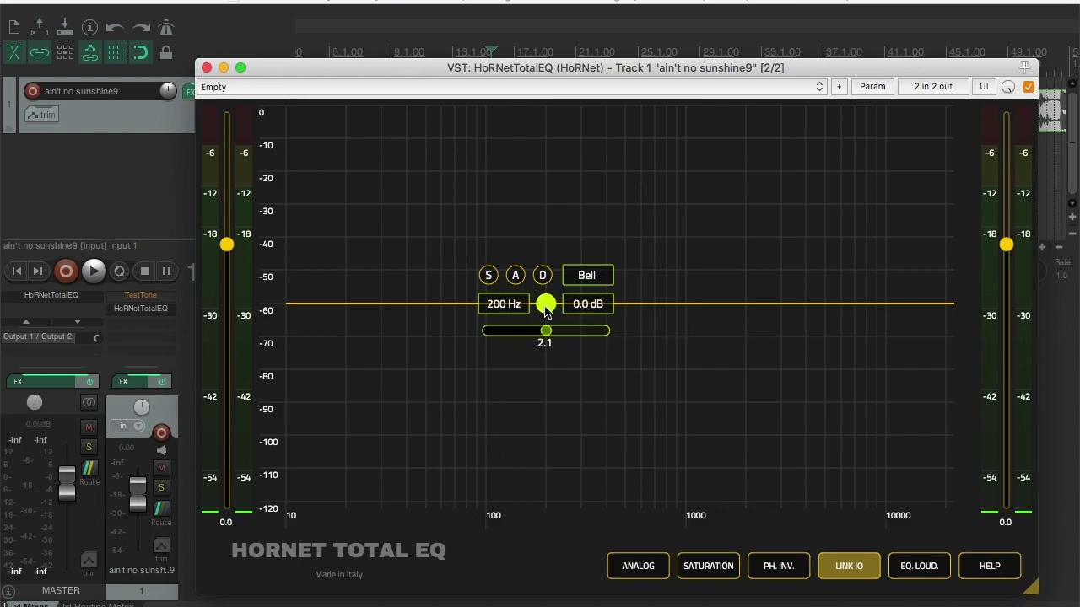
drag(545, 307, 545, 251)
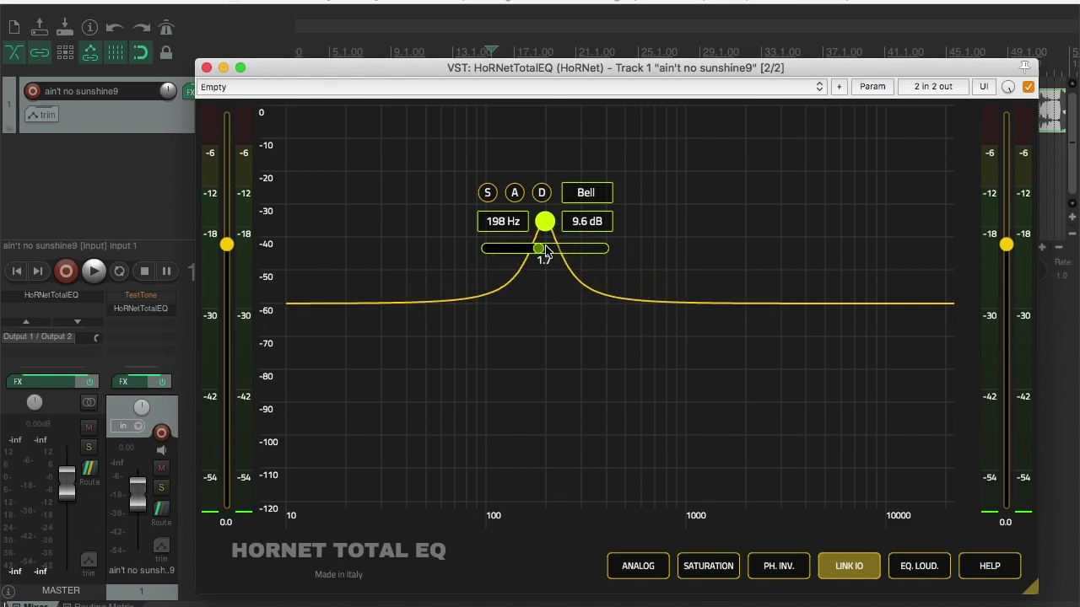
Step: Switch the band to a resonant high-pass filter and move it to 237 Hz
click(594, 199)
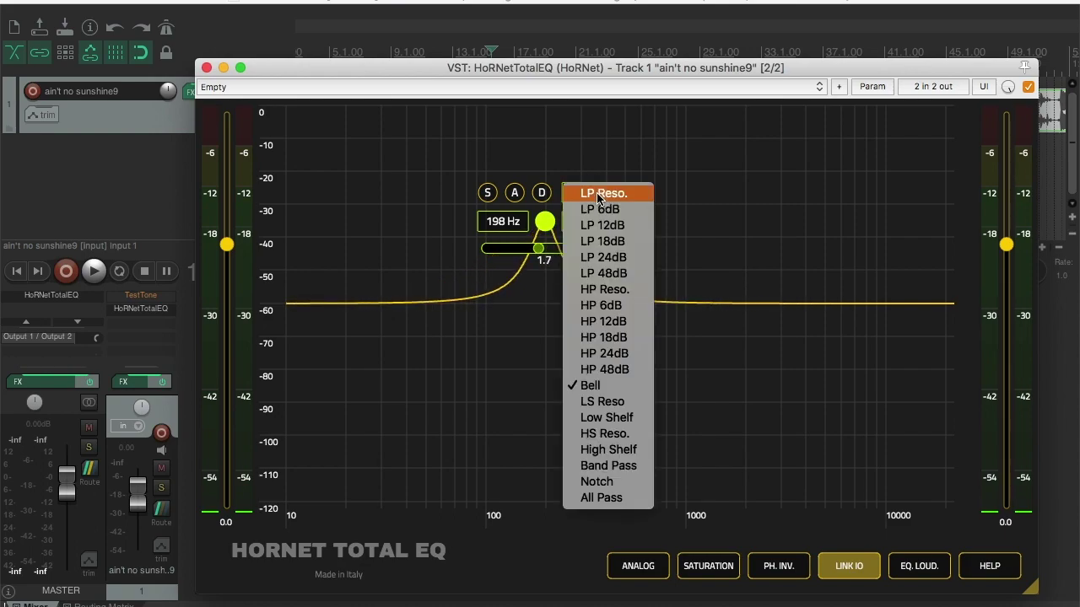
click(620, 291)
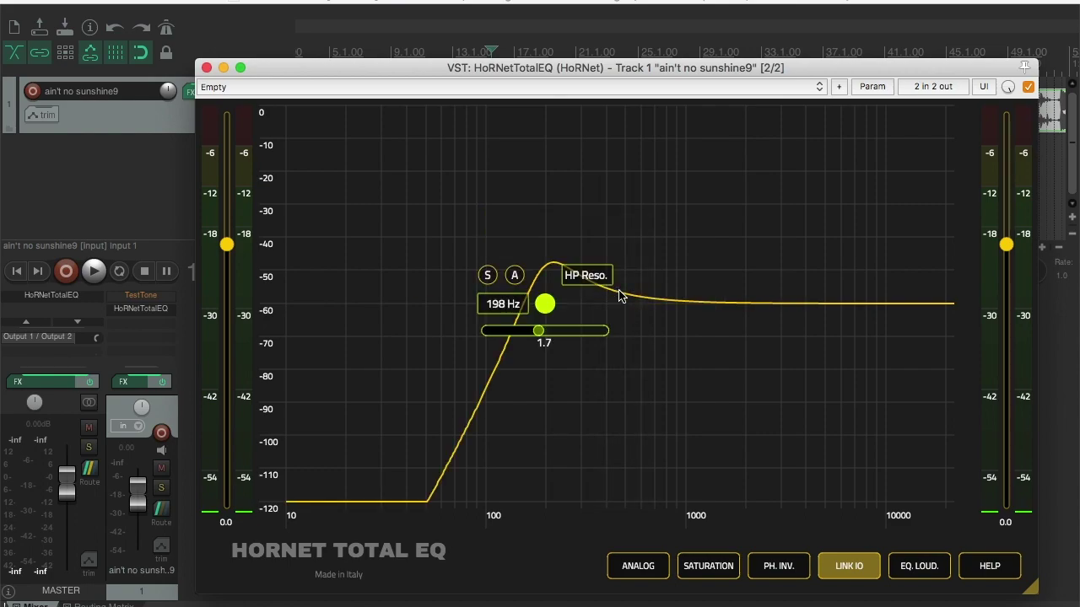
drag(544, 305, 554, 331)
Step: Change the band to an LS Reso low shelf with resonance 2.1 and 0 dB gain
click(604, 277)
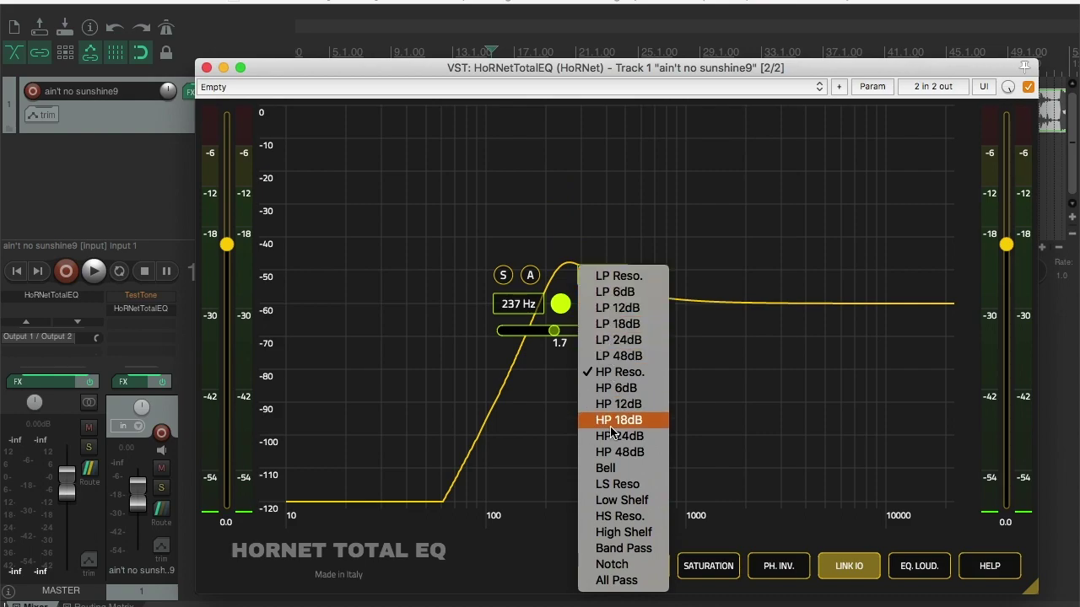
click(606, 484)
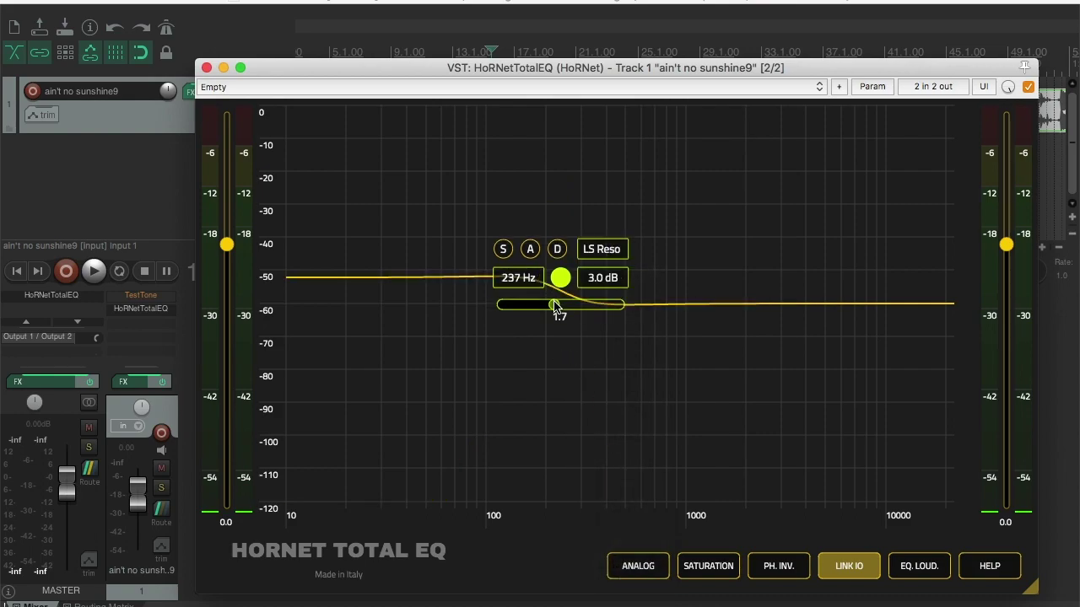
mouse_move(556, 305)
mouse_down()
mouse_move(609, 304)
mouse_move(511, 305)
mouse_move(582, 305)
mouse_move(554, 305)
mouse_up()
drag(555, 304, 561, 305)
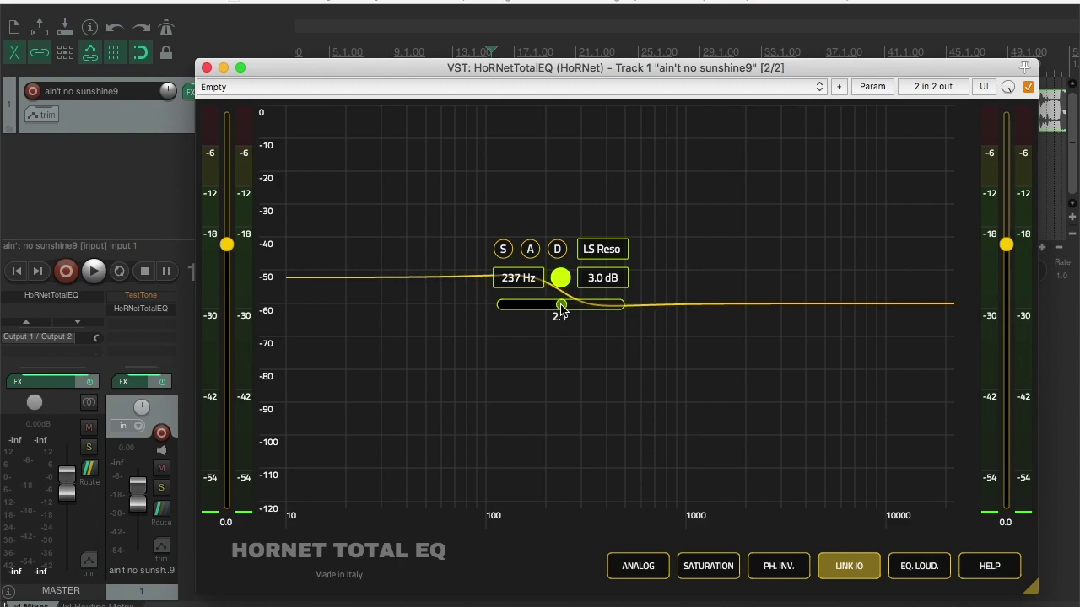
click(604, 275)
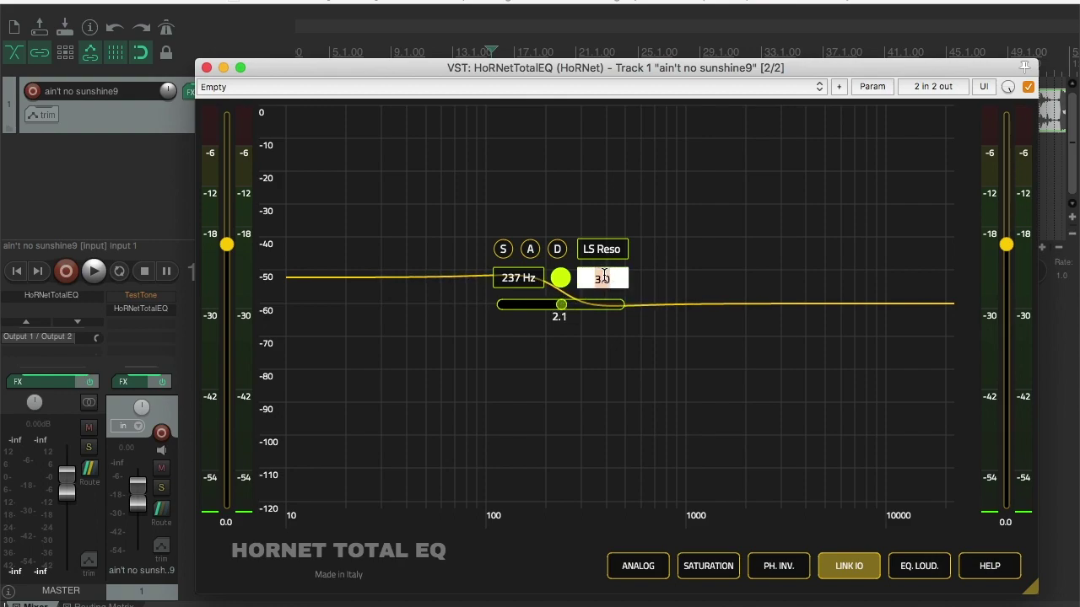
key(Return)
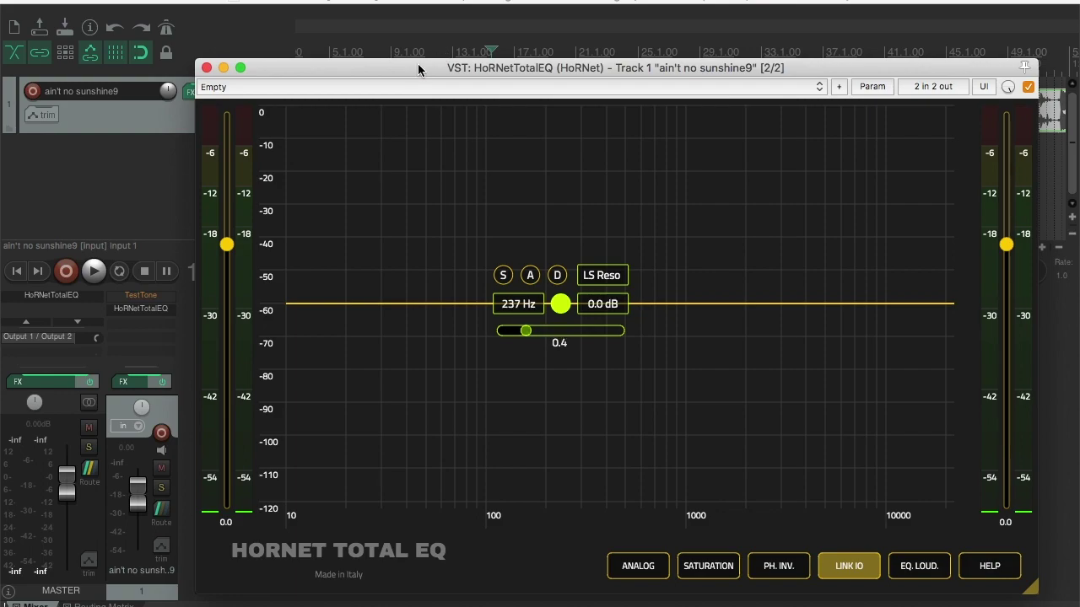
mouse_move(417, 69)
mouse_down()
mouse_move(427, 236)
mouse_move(411, 60)
mouse_up()
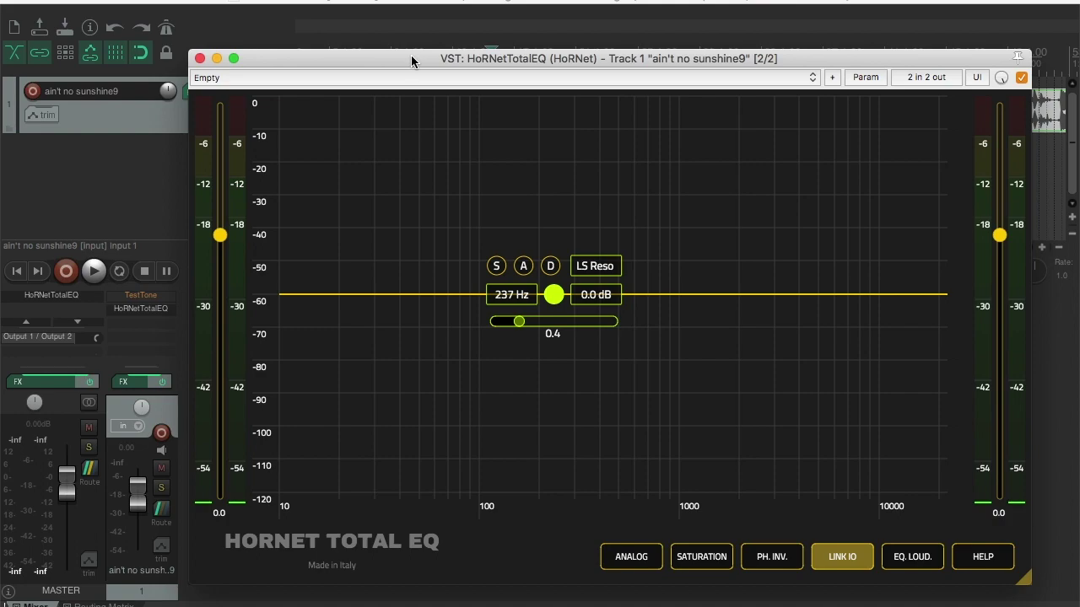
Step: Reposition the plugin window and drag the low shelf to a 5.5 dB cut at 333 Hz
mouse_move(411, 55)
mouse_down()
mouse_move(333, 51)
mouse_move(424, 57)
mouse_move(413, 55)
mouse_up()
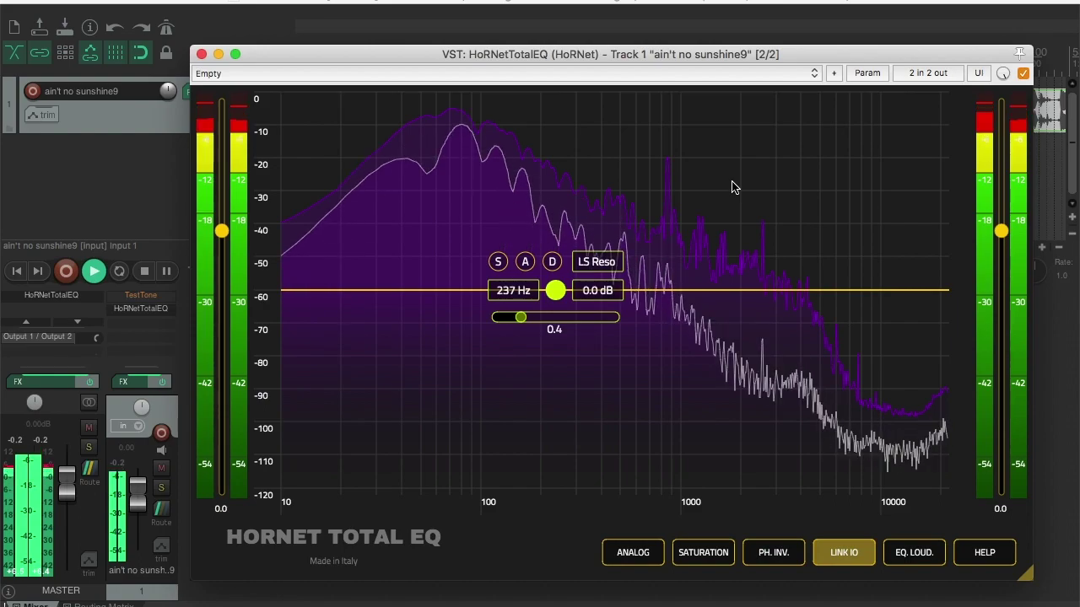
drag(555, 290, 584, 349)
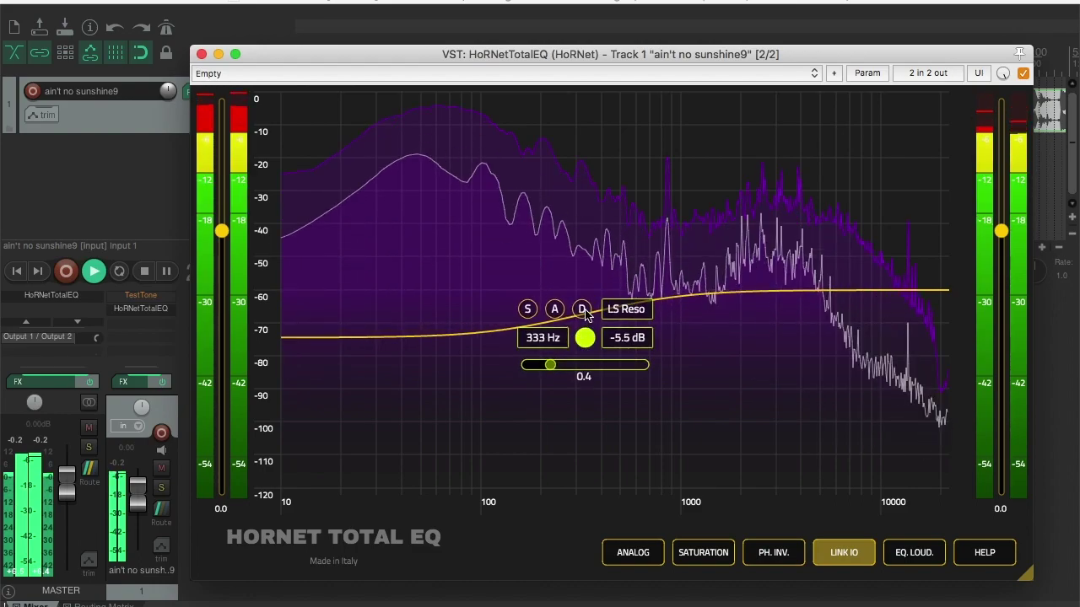
Step: Make the low shelf dynamic cutting 6.4 dB at 300 Hz, and add a bell band at 4270 Hz
click(583, 309)
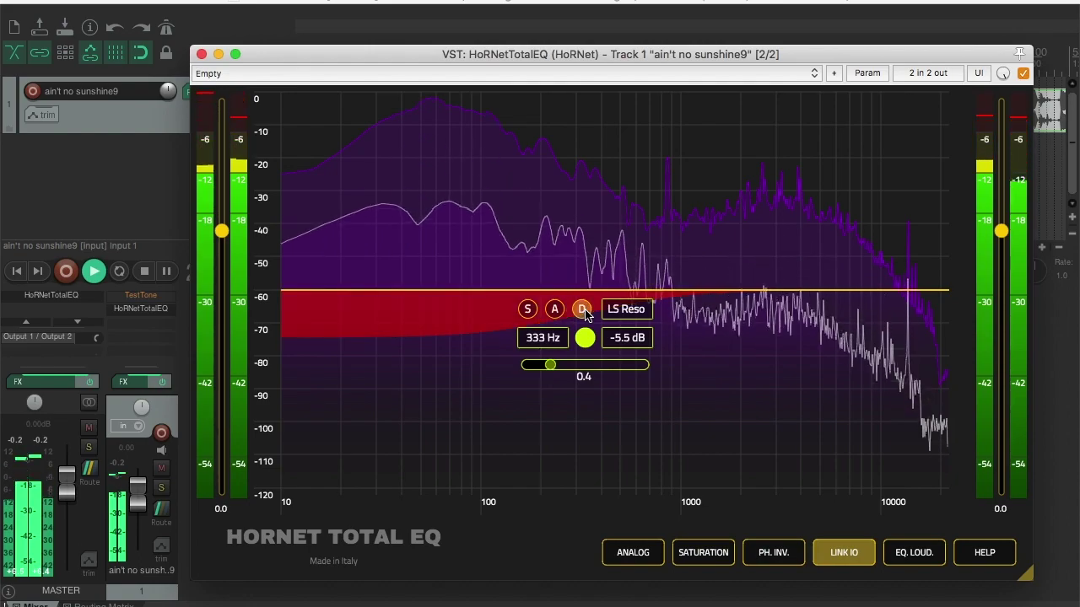
drag(585, 349, 585, 371)
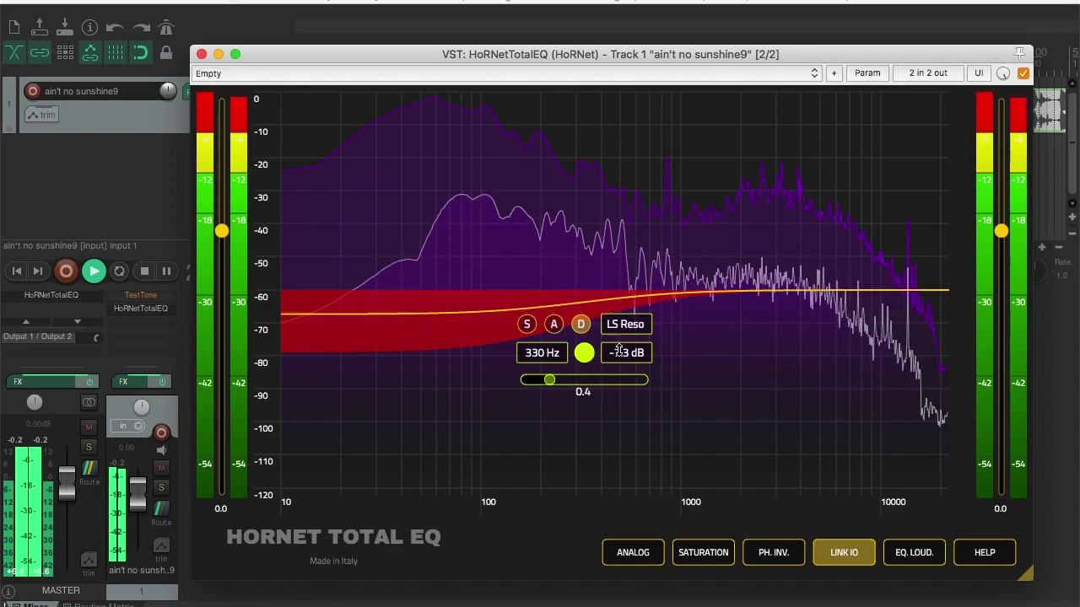
drag(584, 368, 542, 377)
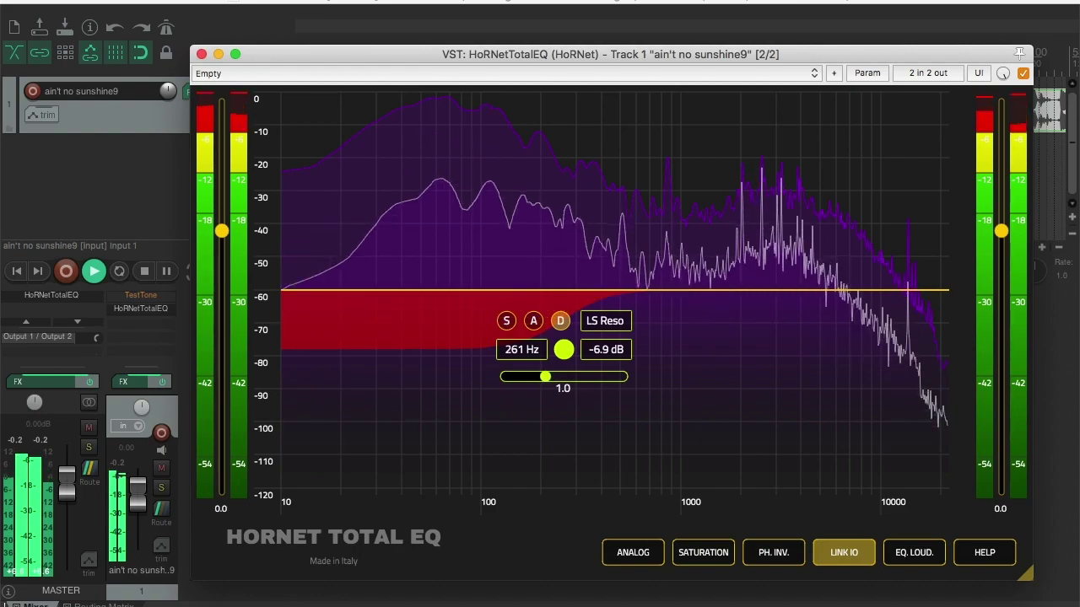
drag(564, 349, 621, 341)
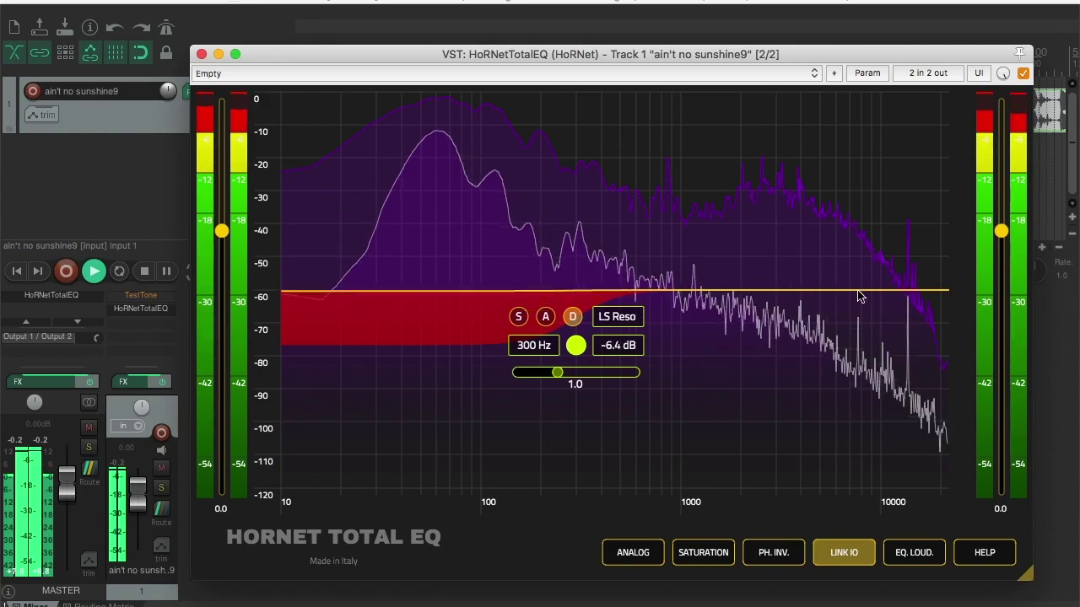
click(807, 293)
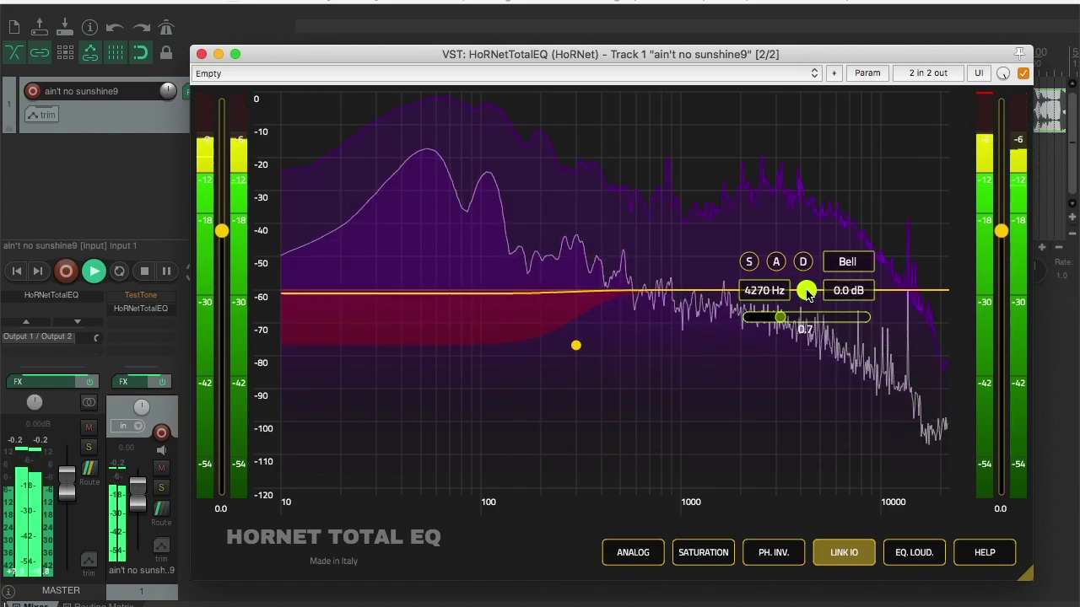
Step: Turn the new band into an HS Reso shelf boosting 2.4 dB at 3672 Hz, and add a bell near 862 Hz
click(842, 264)
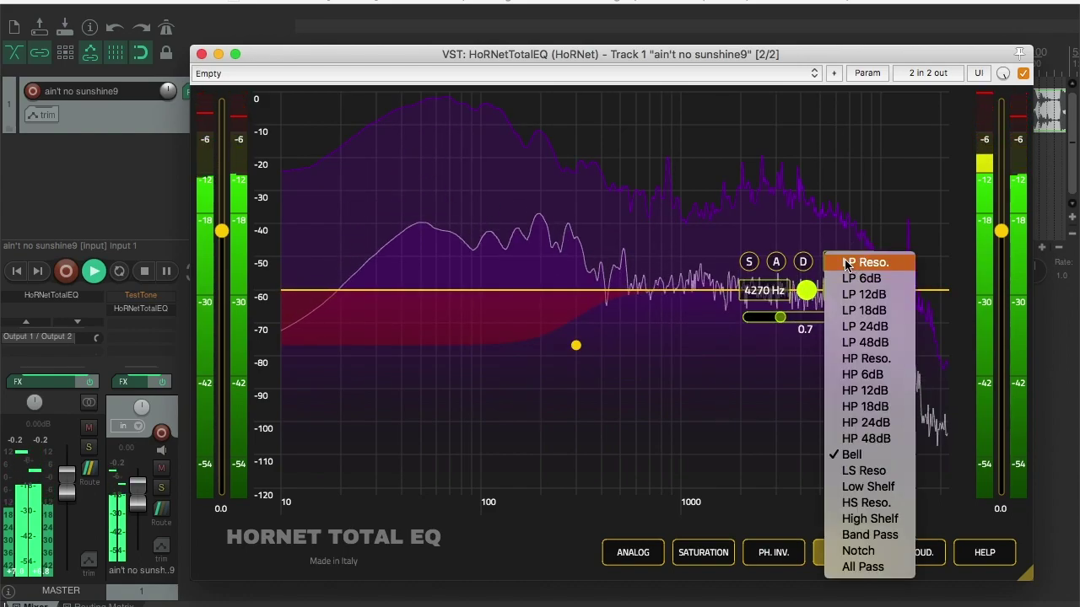
click(862, 504)
drag(810, 289, 792, 268)
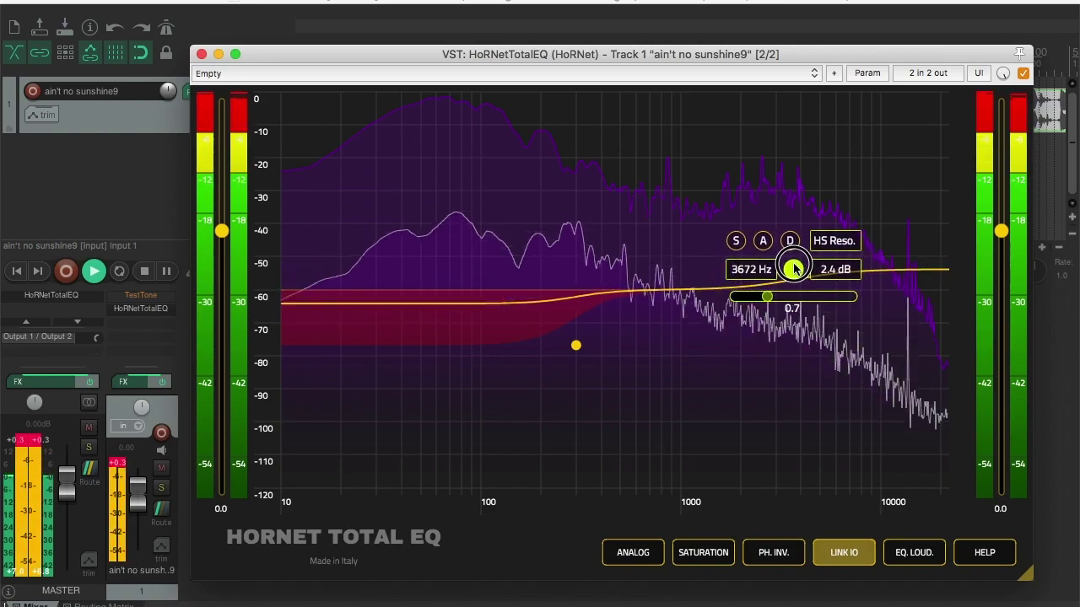
double_click(667, 291)
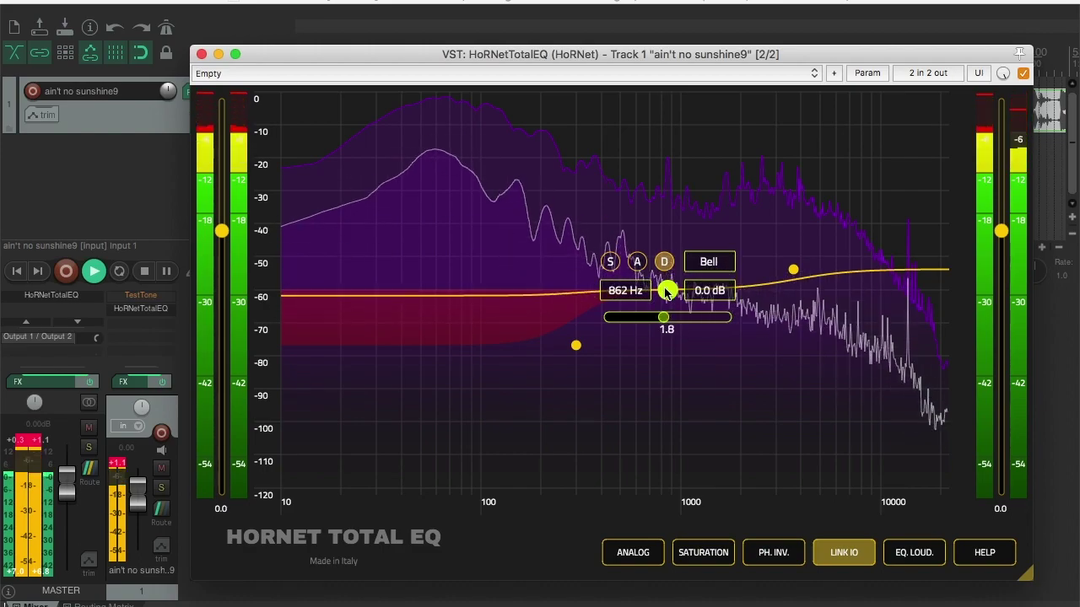
Step: Pull the bell into an -18 dB notch at 847 Hz and tune its Q to 1.8
drag(666, 217, 669, 498)
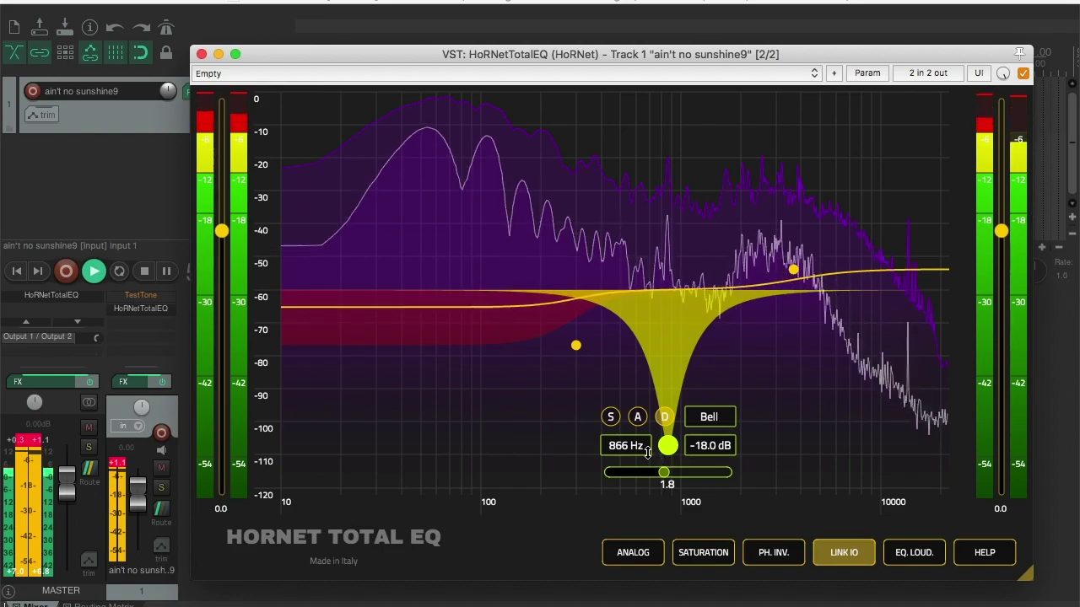
drag(667, 447, 668, 498)
drag(710, 448, 711, 442)
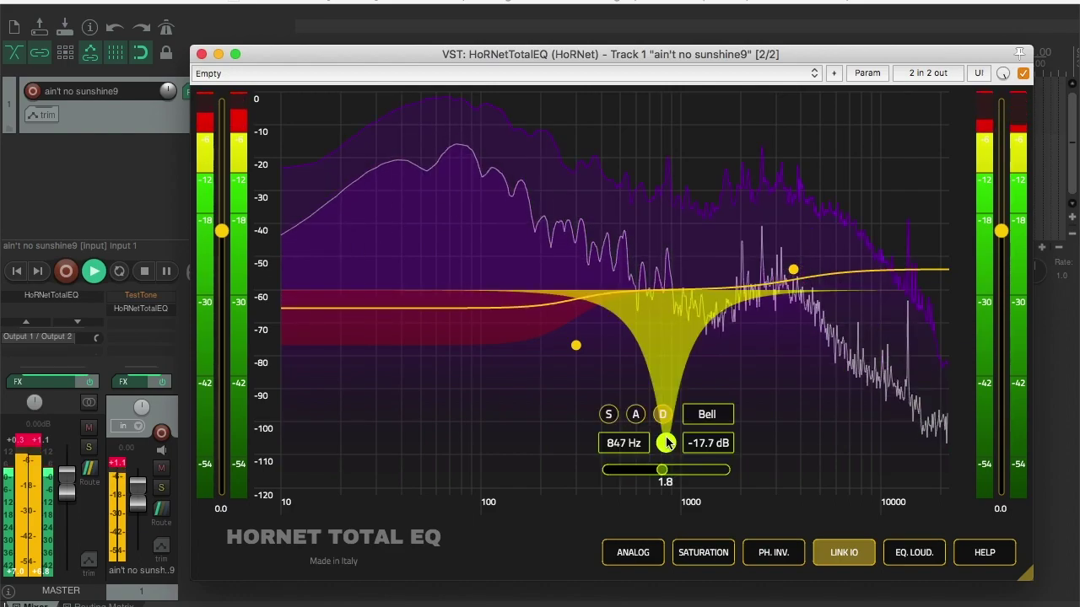
drag(660, 471, 656, 471)
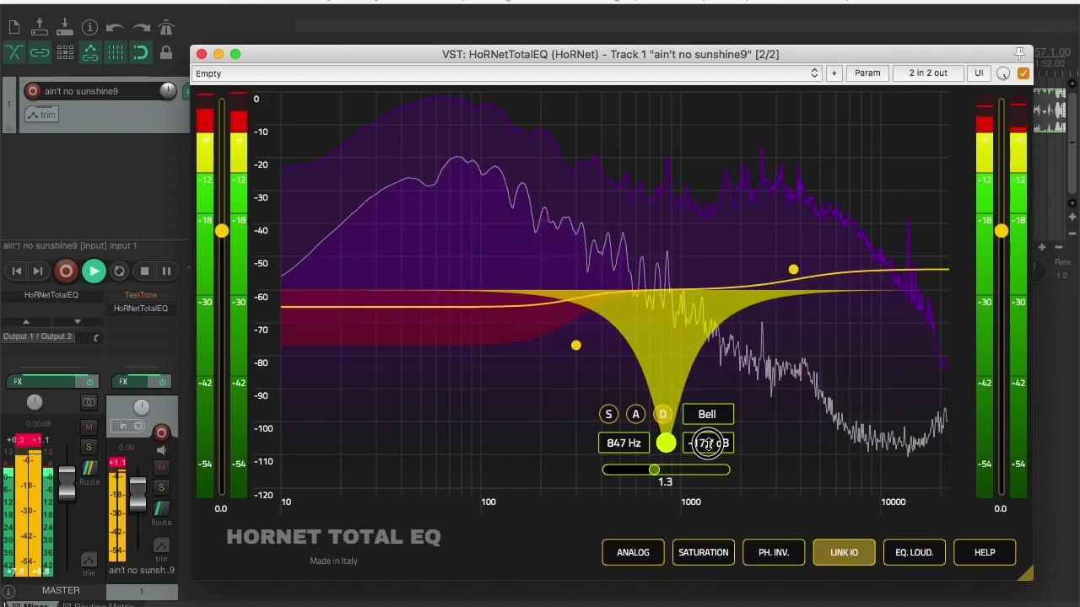
scroll(707, 448, down, 10)
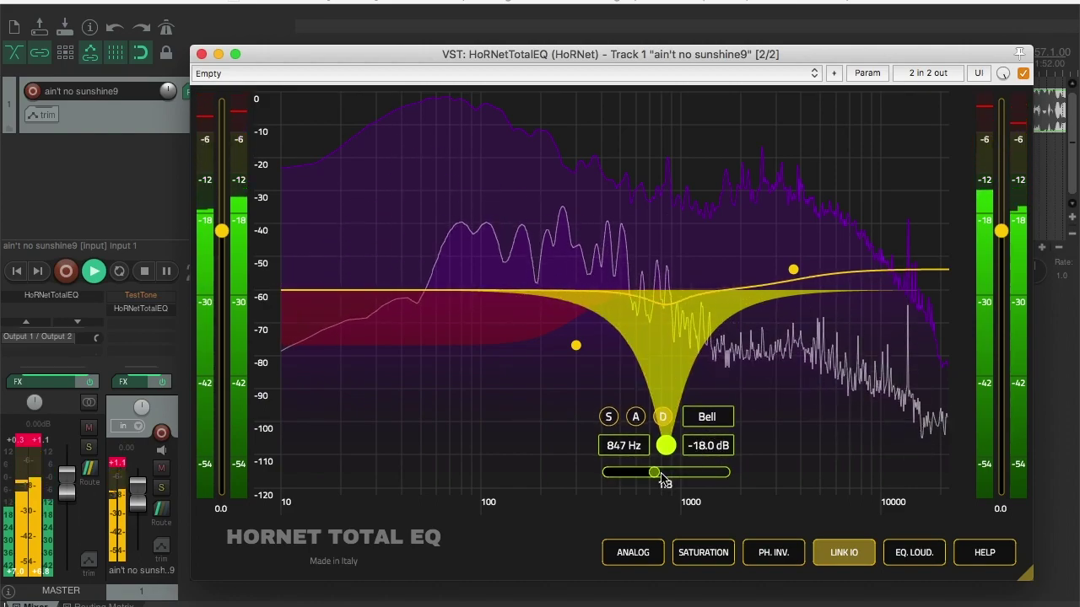
drag(654, 472, 662, 473)
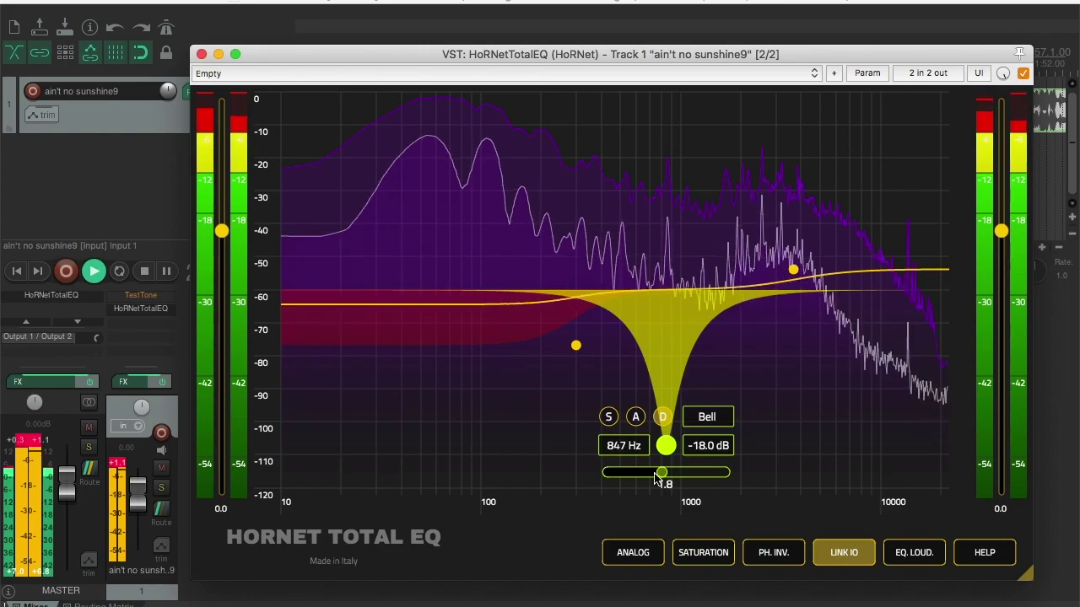
Step: Stop playback, inspect the 300 Hz low-shelf and 3672 Hz high-shelf bands, then deselect
key(space)
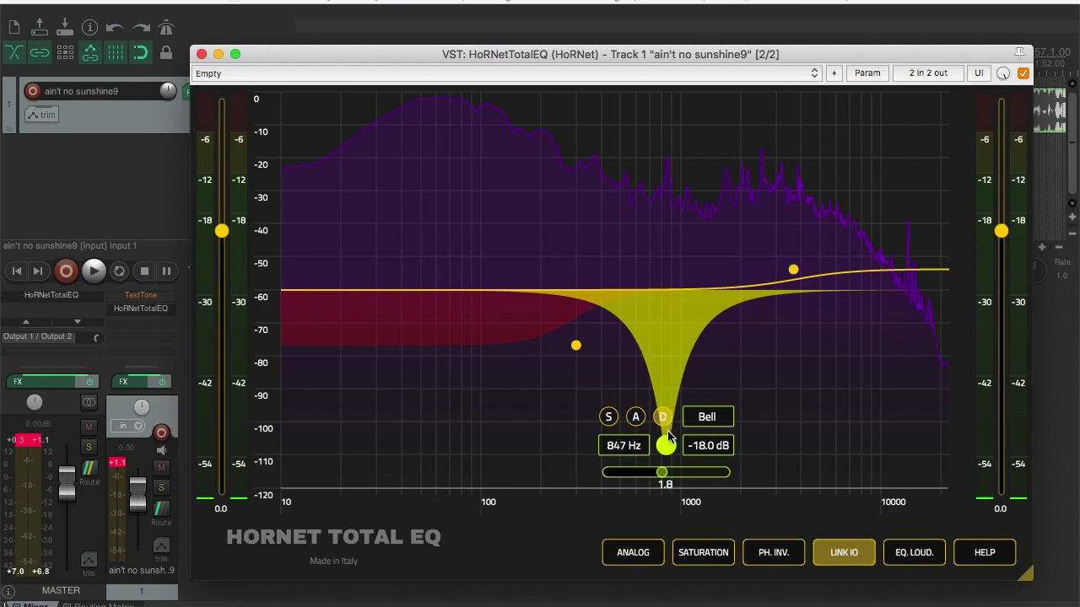
click(576, 345)
click(792, 271)
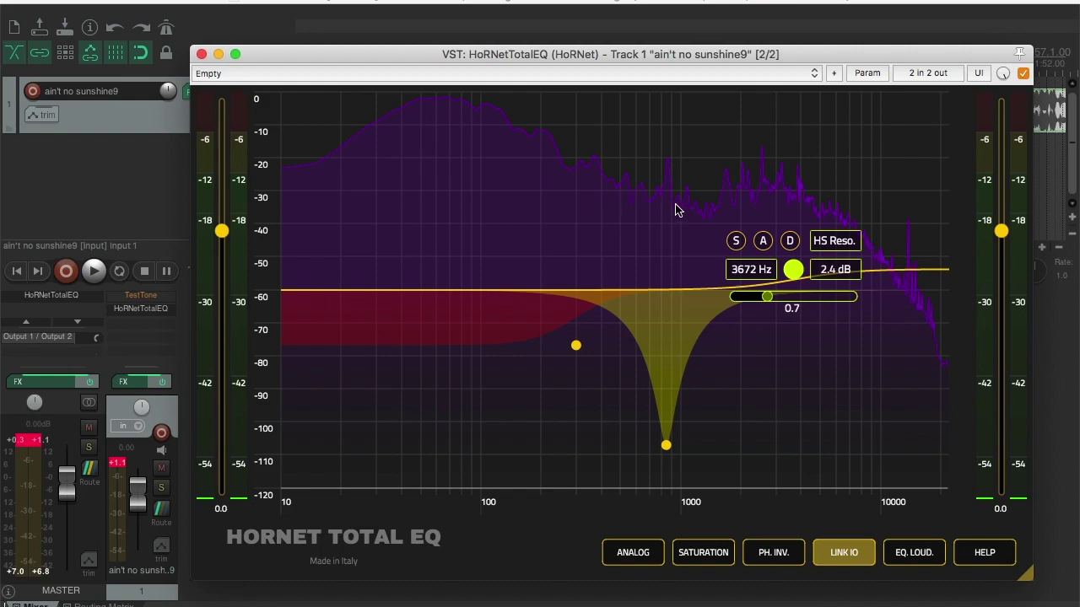
click(869, 176)
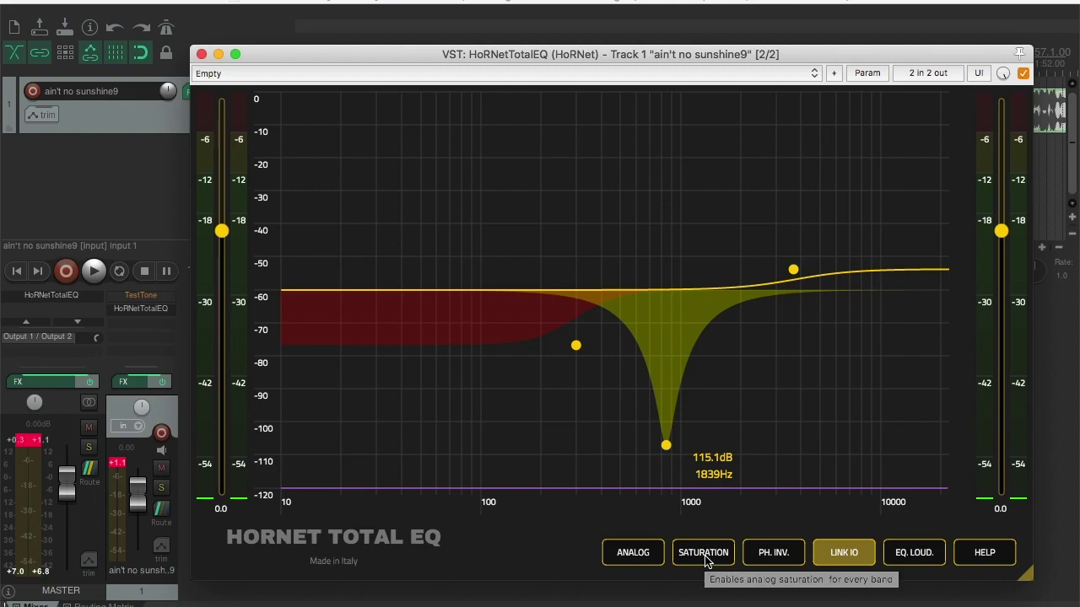
Step: Start playback, enable saturation, and raise drive to 4.9 (high shelf), 9.3 (notch), 6.8 (low shelf)
key(space)
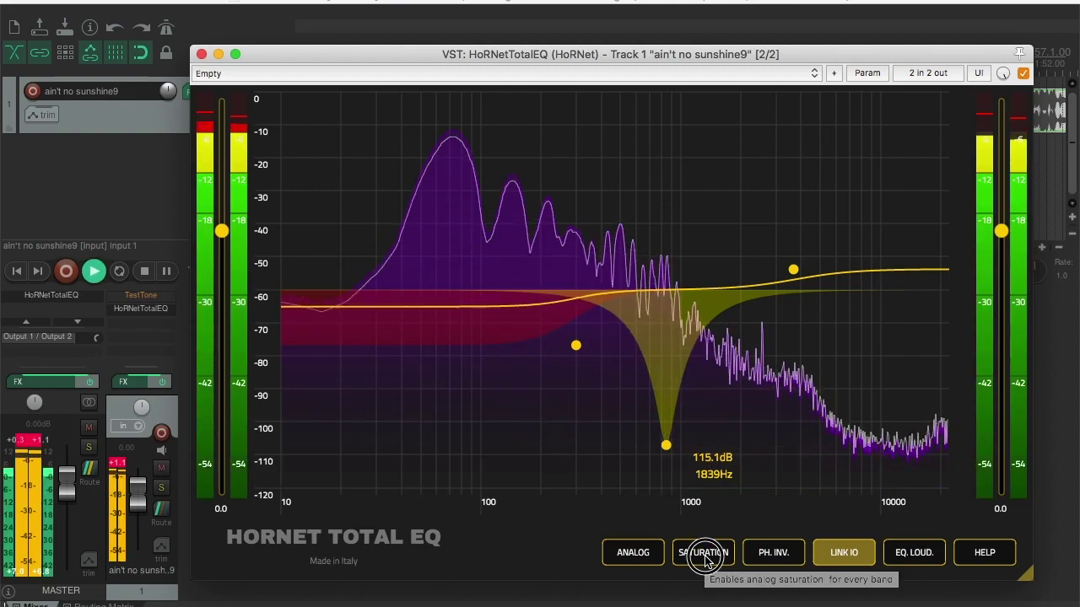
click(705, 554)
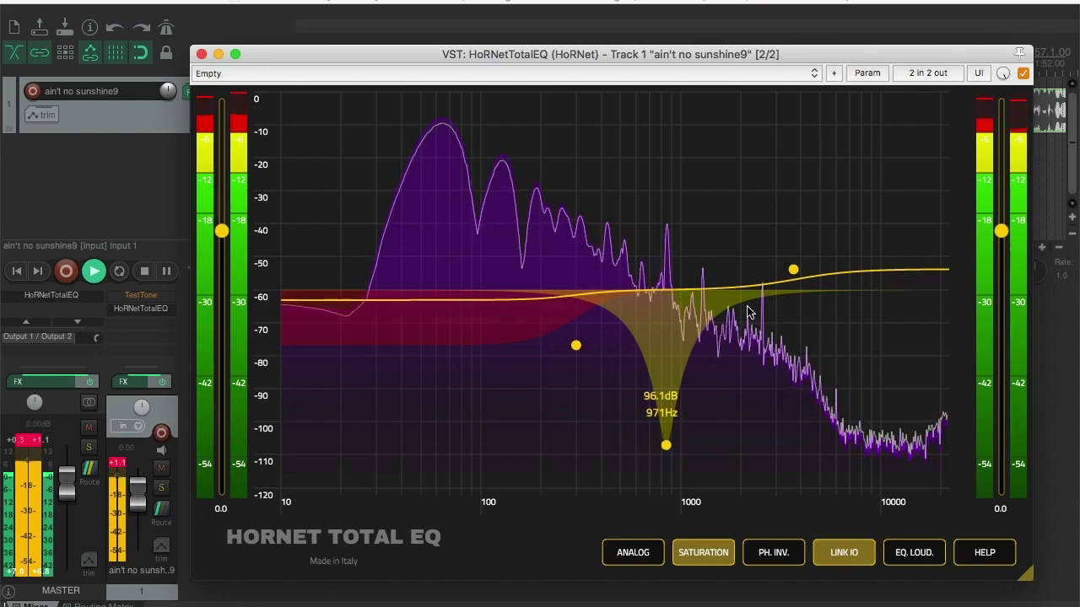
click(793, 271)
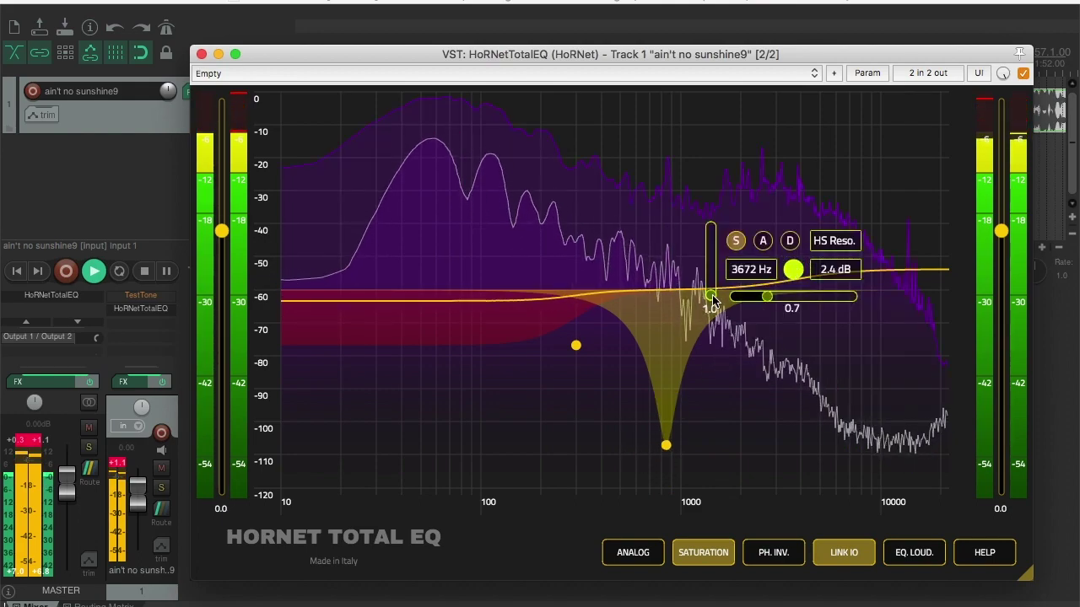
drag(711, 297, 710, 227)
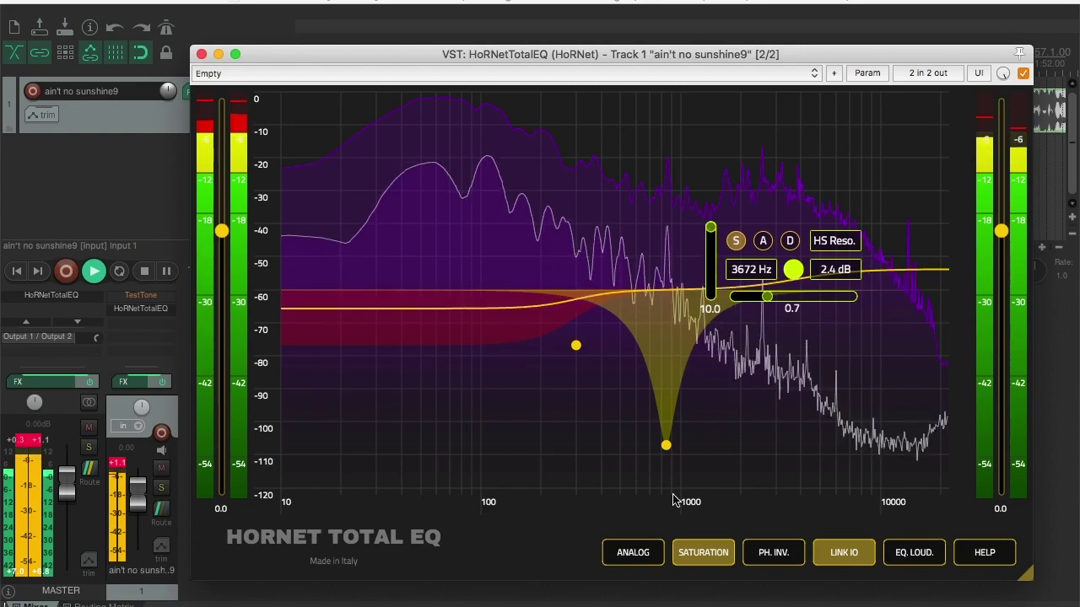
click(665, 444)
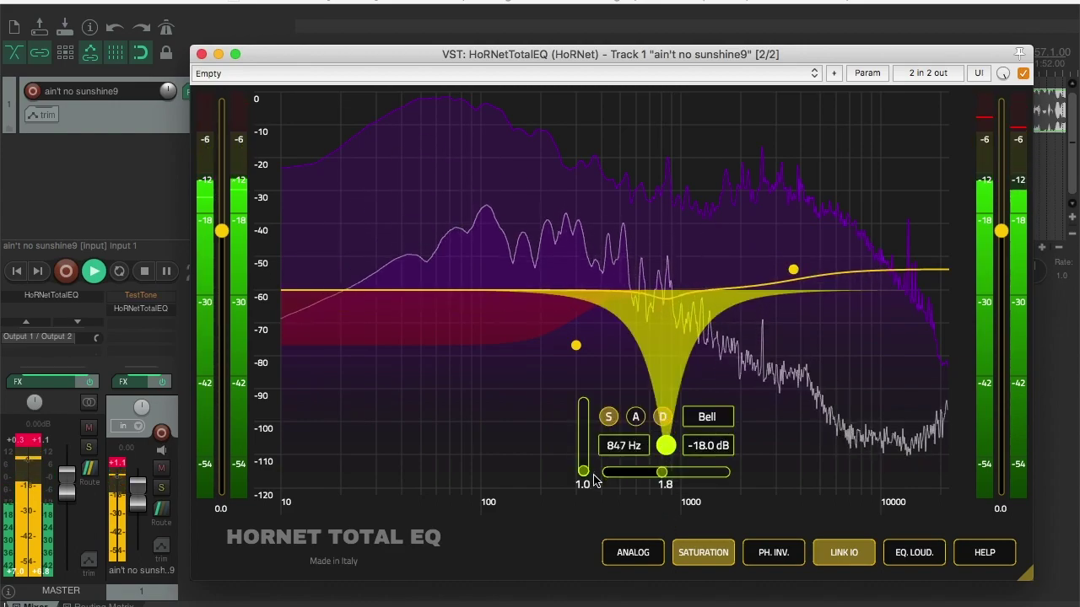
drag(583, 471, 583, 402)
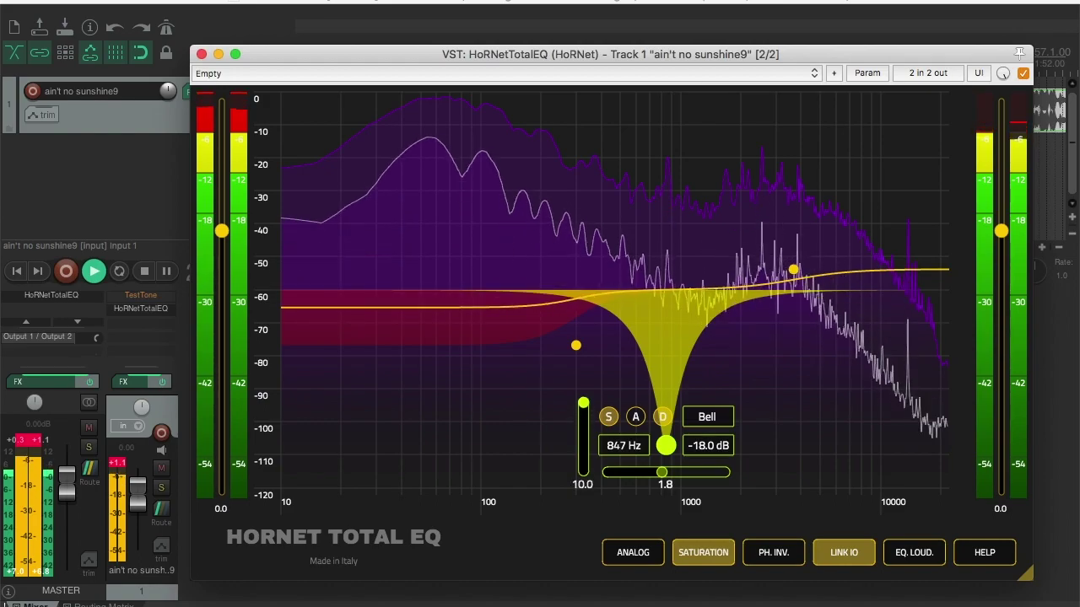
click(575, 345)
drag(493, 371, 493, 302)
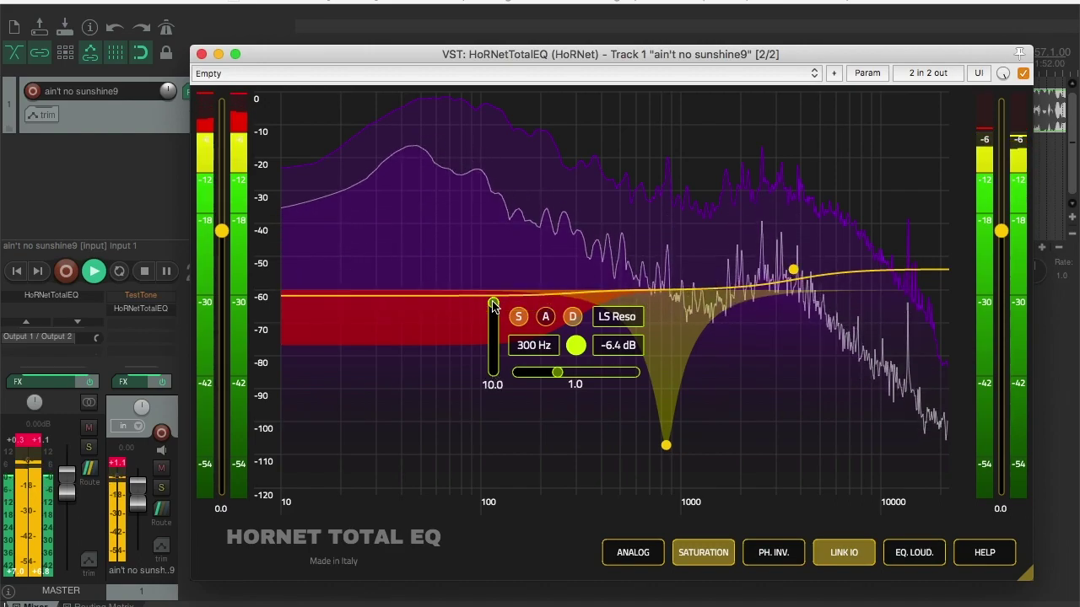
Step: Lower the drives to 1.0 (low shelf), 3.1 (notch), 1.0 (high shelf), then turn saturation off
drag(494, 304, 493, 372)
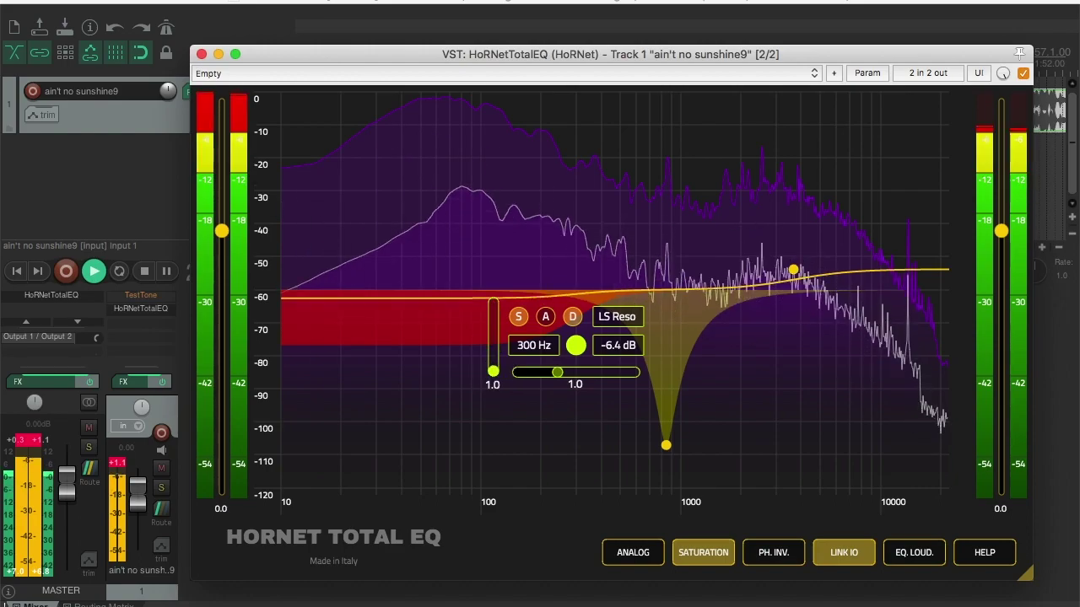
click(666, 445)
drag(584, 399, 584, 471)
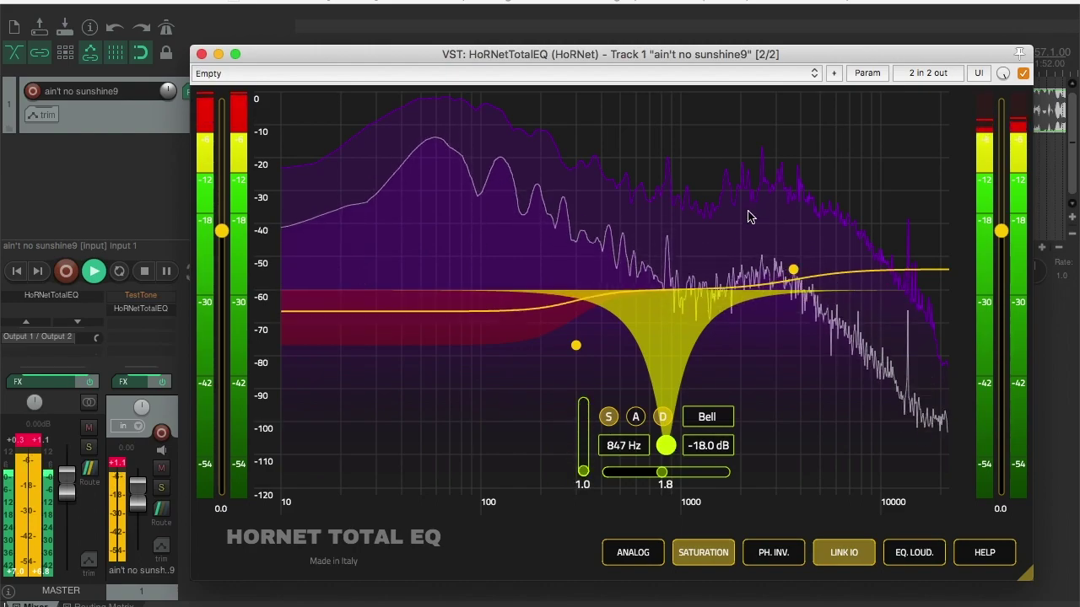
click(793, 270)
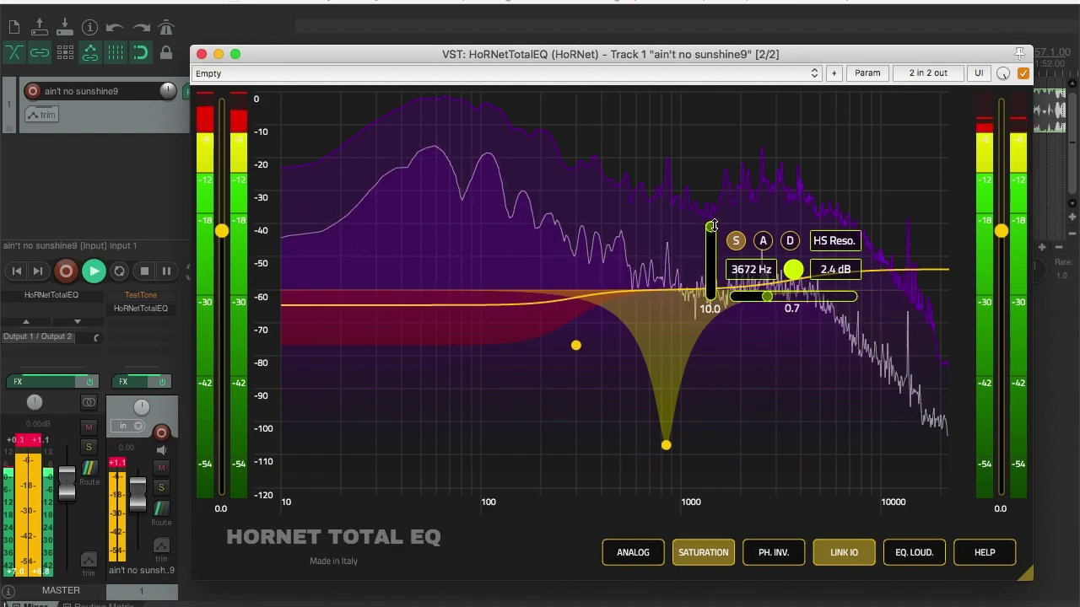
drag(711, 232, 711, 296)
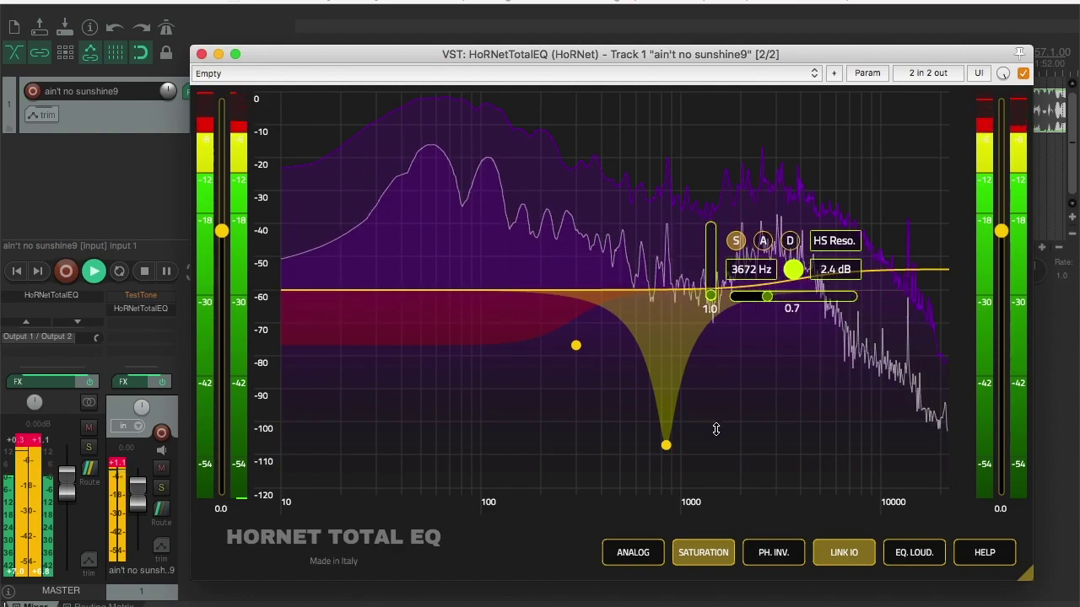
click(694, 561)
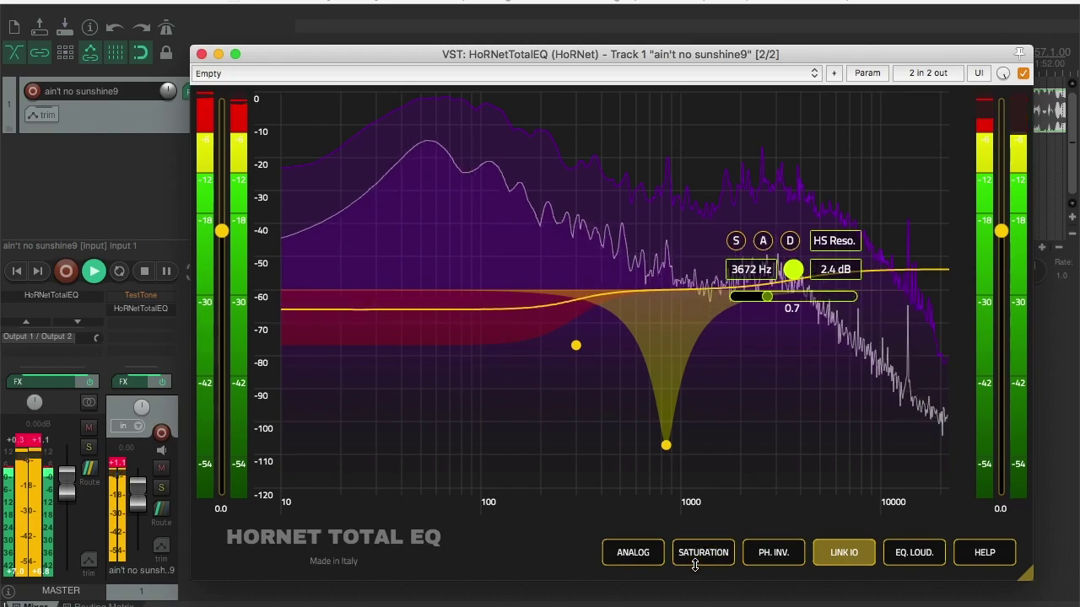
Step: Turn on the analog engine, add a -16.5 dB bell cut at 124 Hz, and stop playback
click(644, 552)
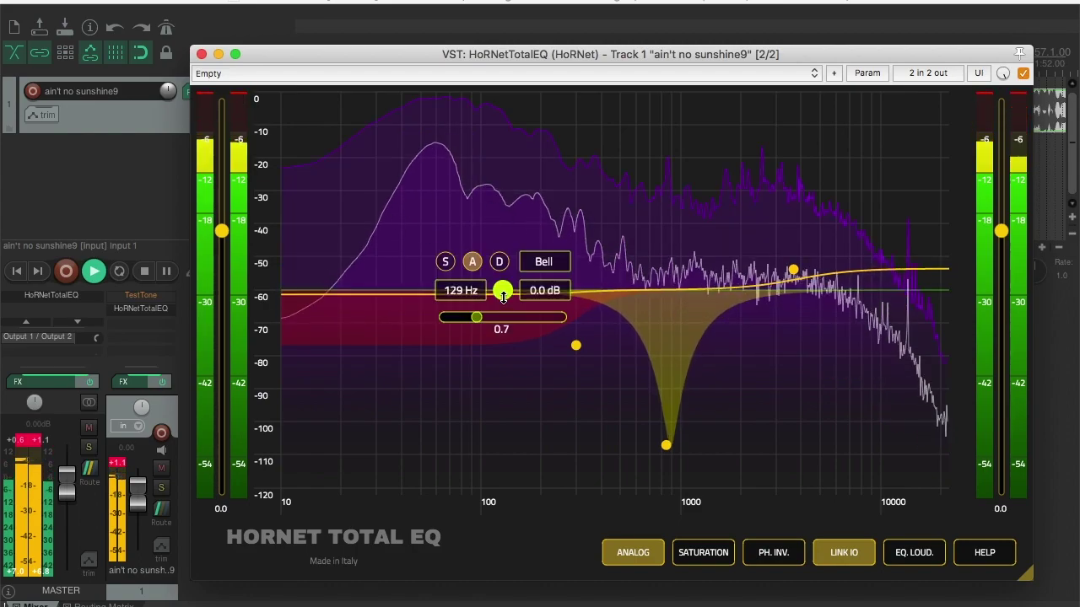
drag(503, 295, 495, 471)
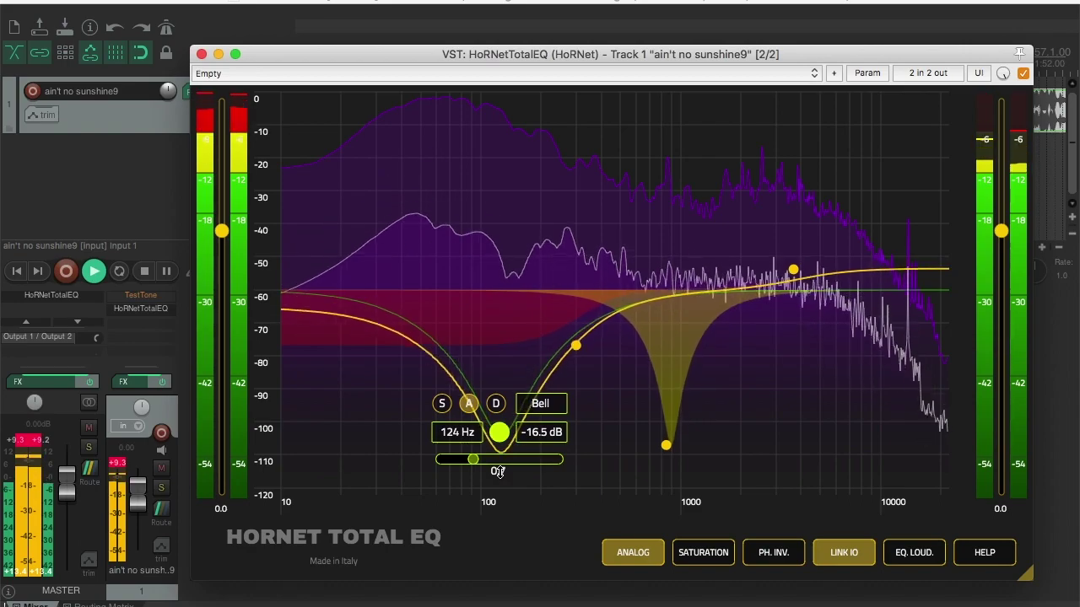
key(space)
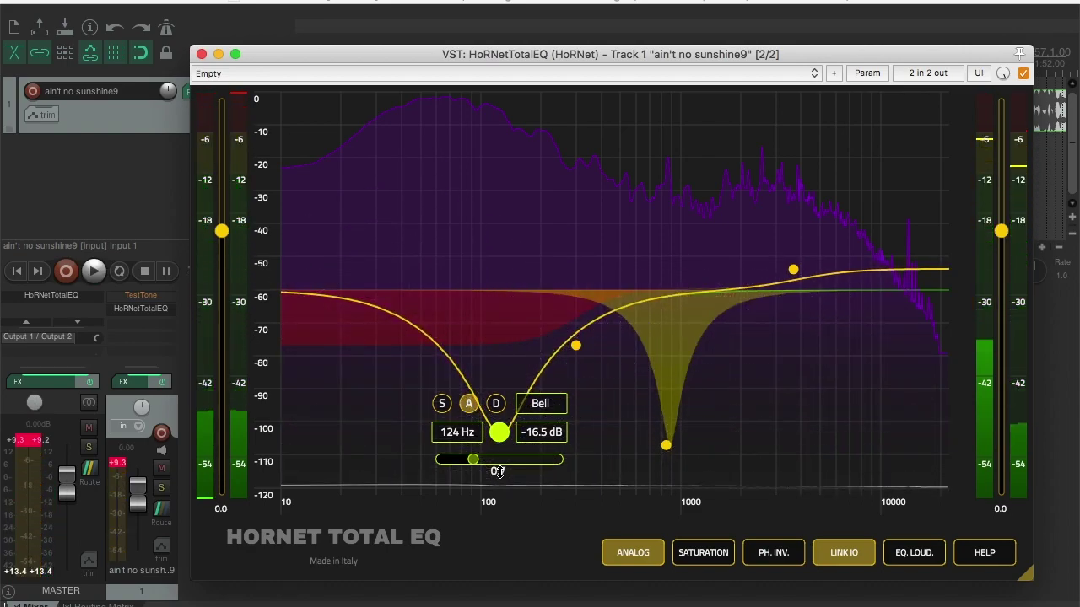